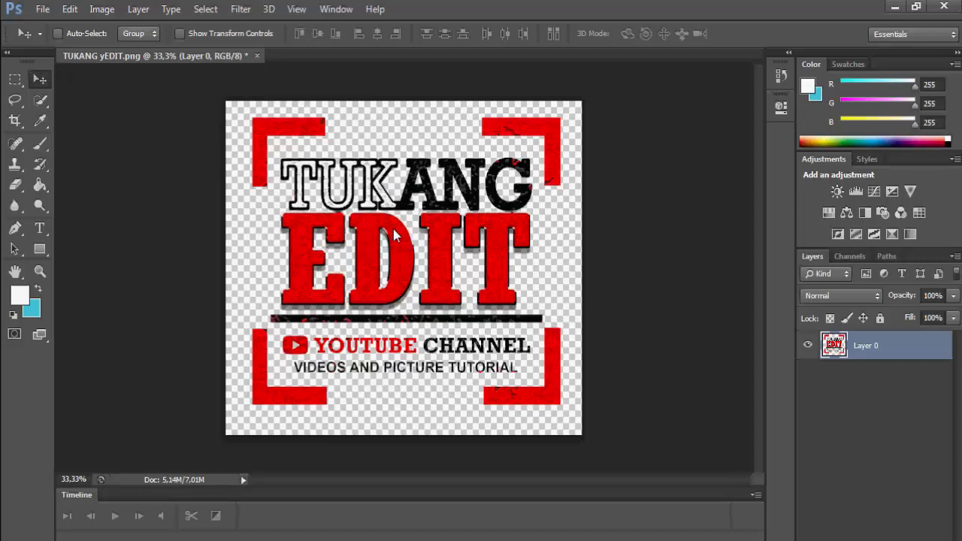
- Nudge the logo artwork on Layer 0 slightly to a new position with the Move tool
{"action": "mouse_move", "coordinate": [395, 239]}
{"action": "left_mouse_down"}
{"action": "mouse_move", "coordinate": [398, 263]}
{"action": "mouse_move", "coordinate": [399, 215]}
{"action": "mouse_move", "coordinate": [399, 252]}
{"action": "mouse_move", "coordinate": [392, 237]}
{"action": "left_mouse_up"}
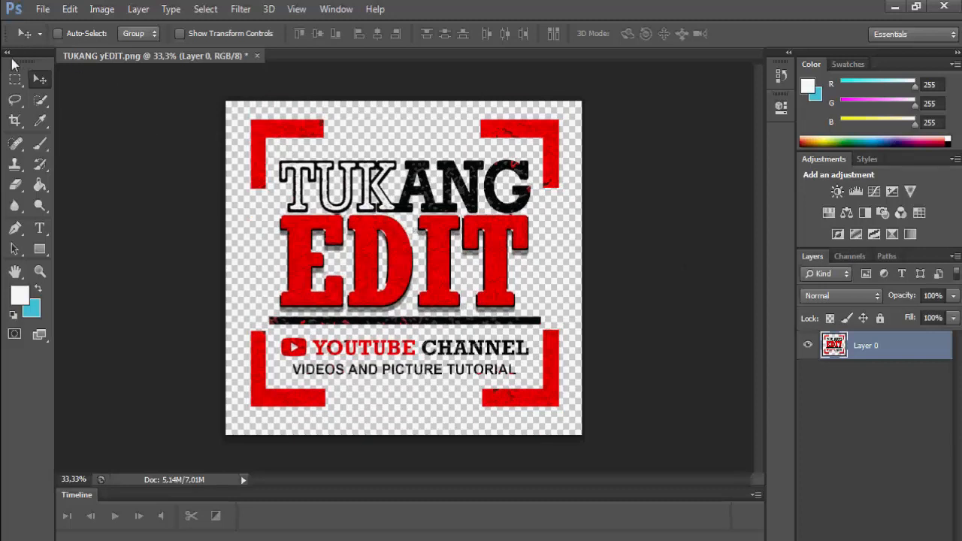
{"action": "left_click", "coordinate": [11, 73]}
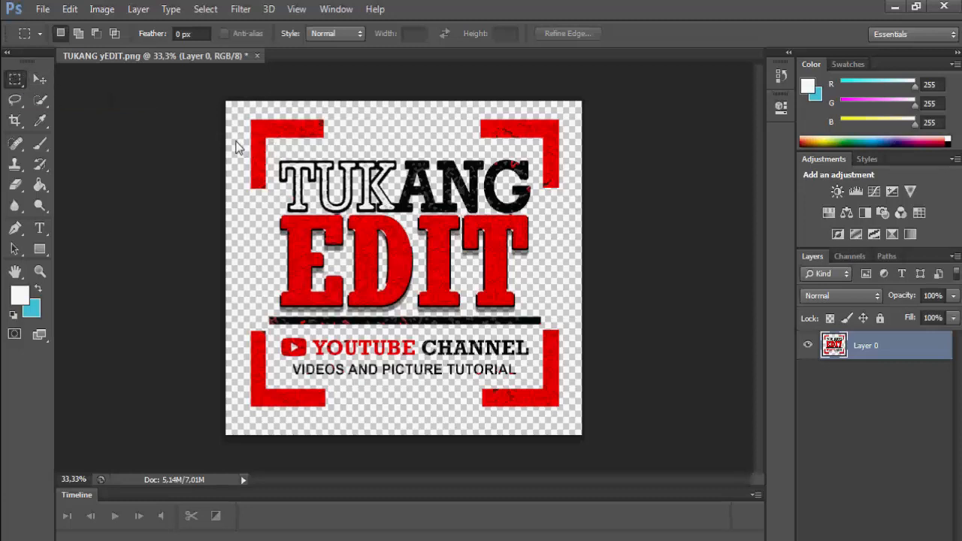
{"action": "left_click_drag", "start_coordinate": [246, 150], "coordinate": [561, 357]}
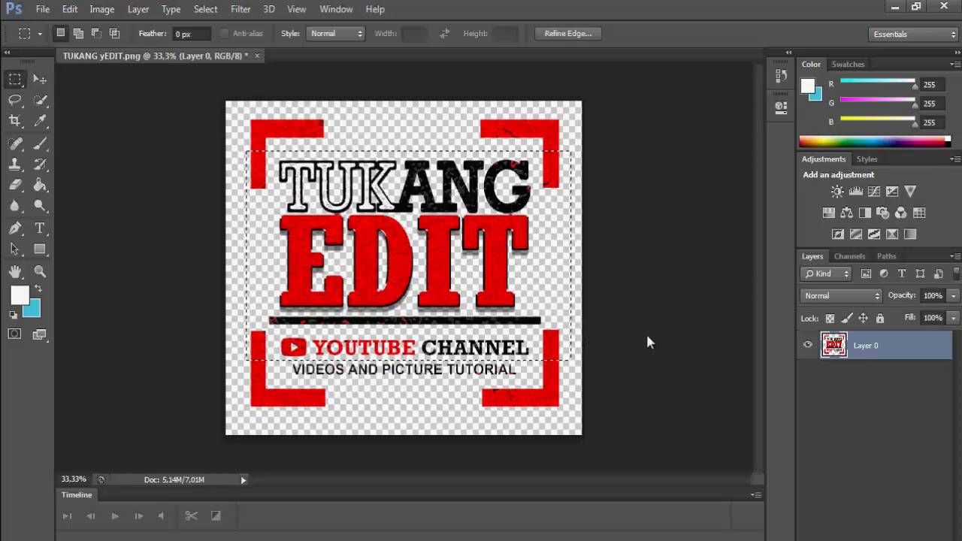
{"action": "left_click", "coordinate": [429, 248]}
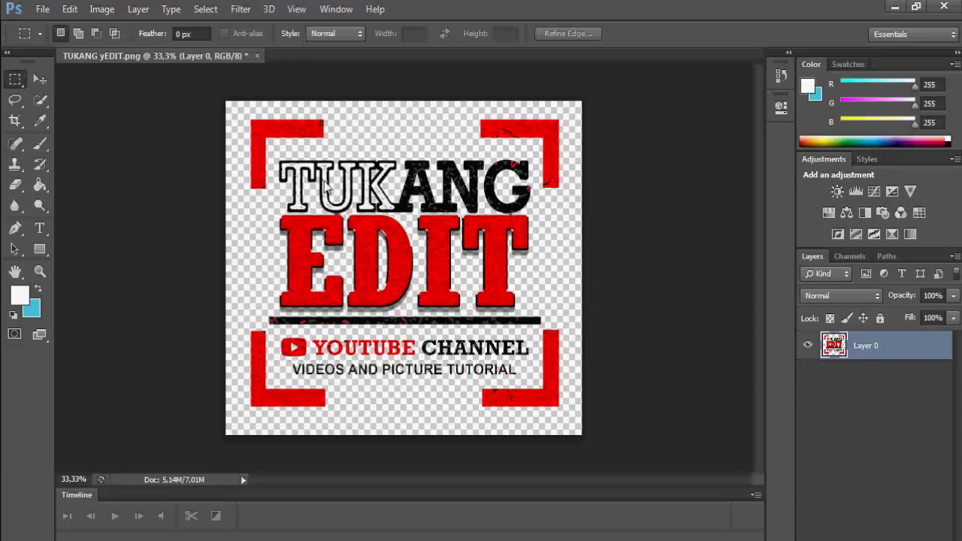
{"action": "left_click_drag", "start_coordinate": [242, 129], "coordinate": [549, 382]}
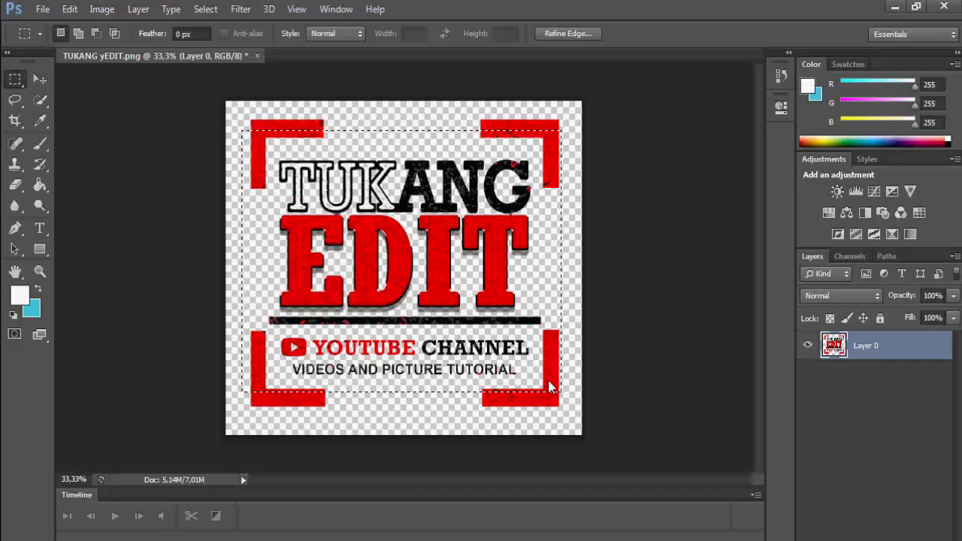
{"action": "key", "text": "Delete"}
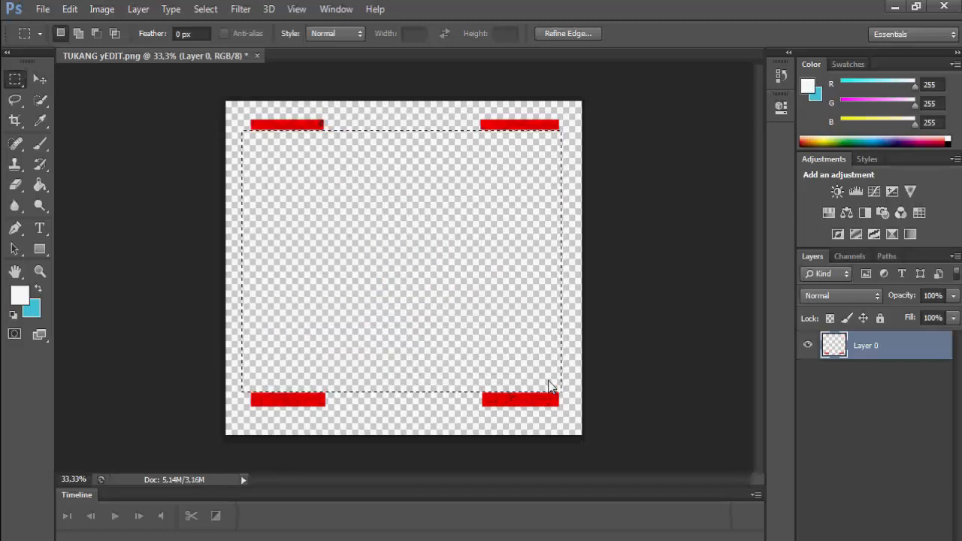
{"action": "key", "text": "ctrl+z"}
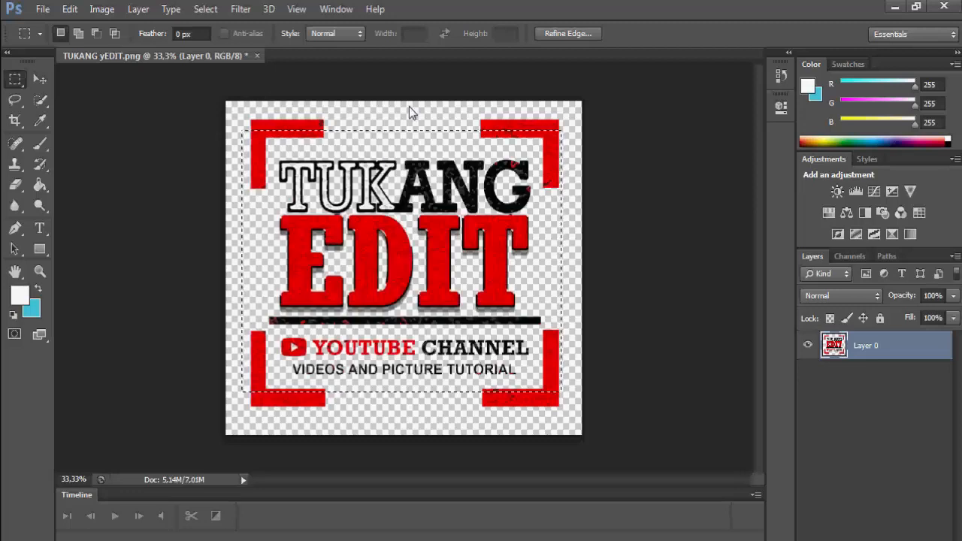
{"action": "left_click", "coordinate": [410, 111]}
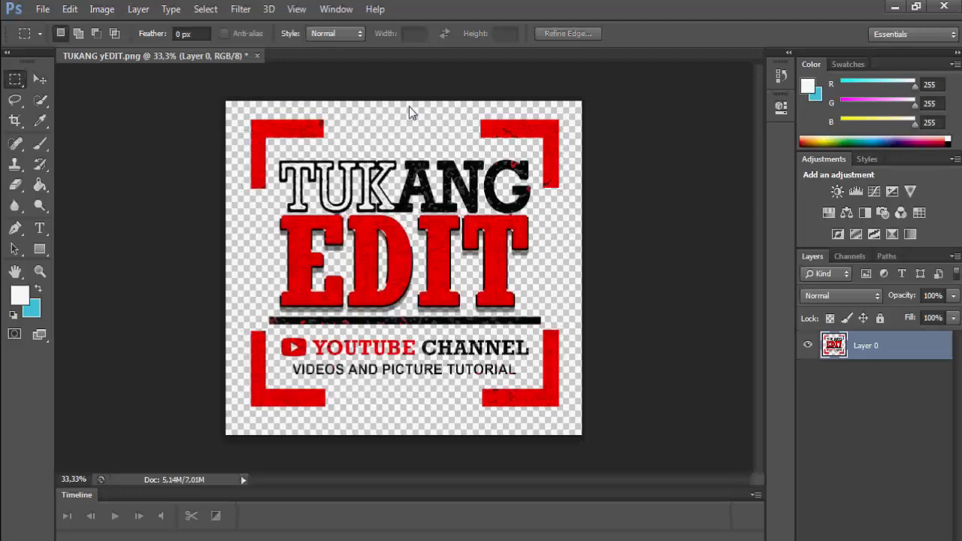
{"action": "left_click", "coordinate": [10, 95]}
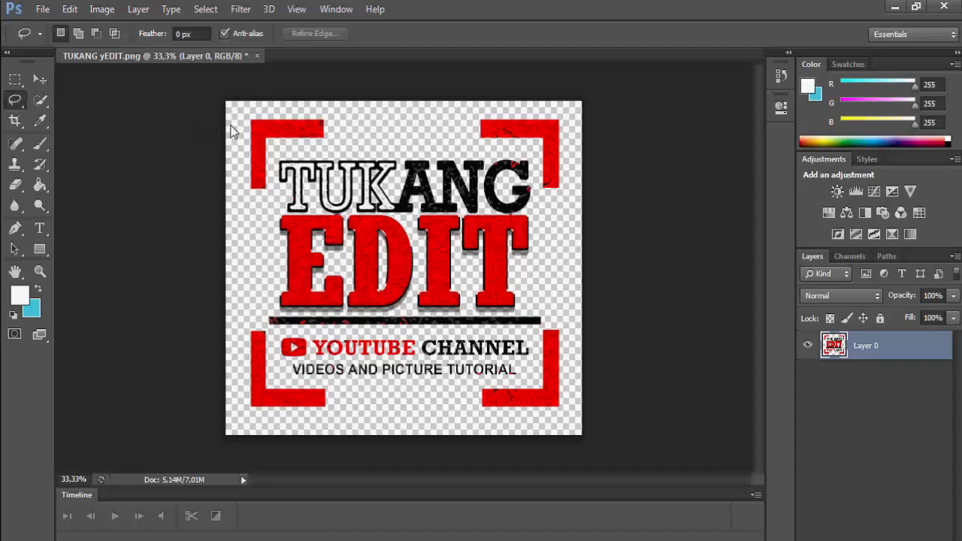
{"action": "mouse_move", "coordinate": [243, 130]}
{"action": "left_mouse_down"}
{"action": "mouse_move", "coordinate": [248, 94]}
{"action": "mouse_move", "coordinate": [417, 109]}
{"action": "left_mouse_up"}
{"action": "mouse_move", "coordinate": [354, 127]}
{"action": "left_mouse_down"}
{"action": "mouse_move", "coordinate": [268, 143]}
{"action": "mouse_move", "coordinate": [257, 201]}
{"action": "mouse_move", "coordinate": [237, 205]}
{"action": "mouse_move", "coordinate": [237, 119]}
{"action": "left_mouse_up"}
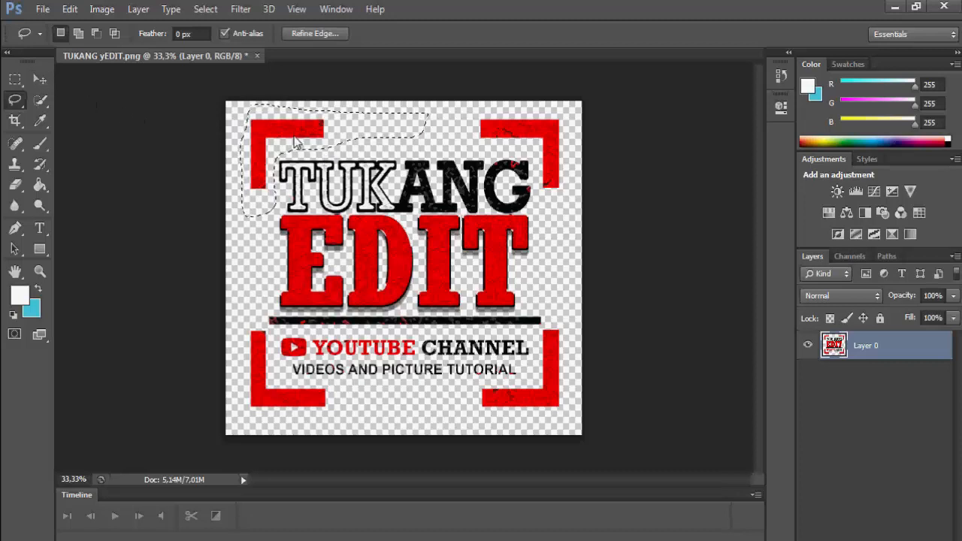
{"action": "key", "text": "Delete"}
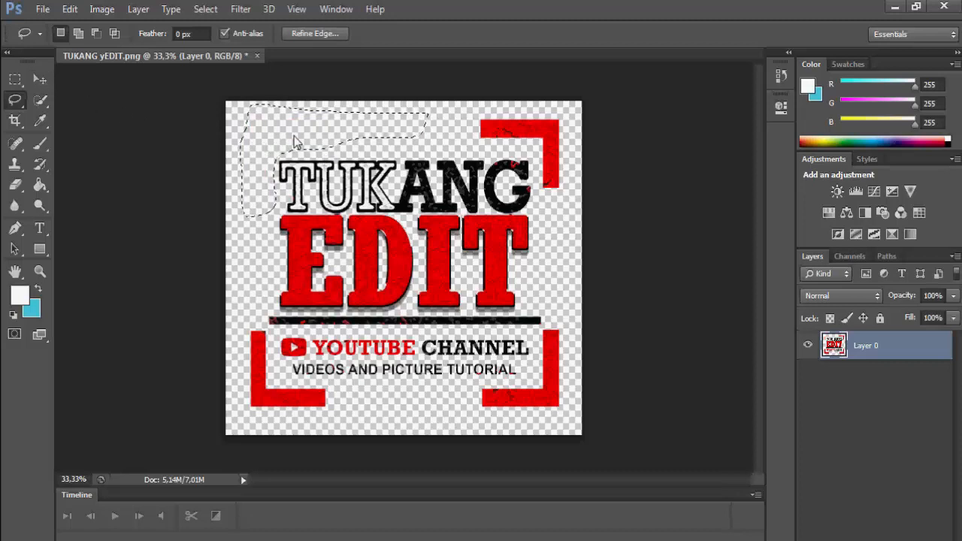
{"action": "key", "text": "ctrl+z"}
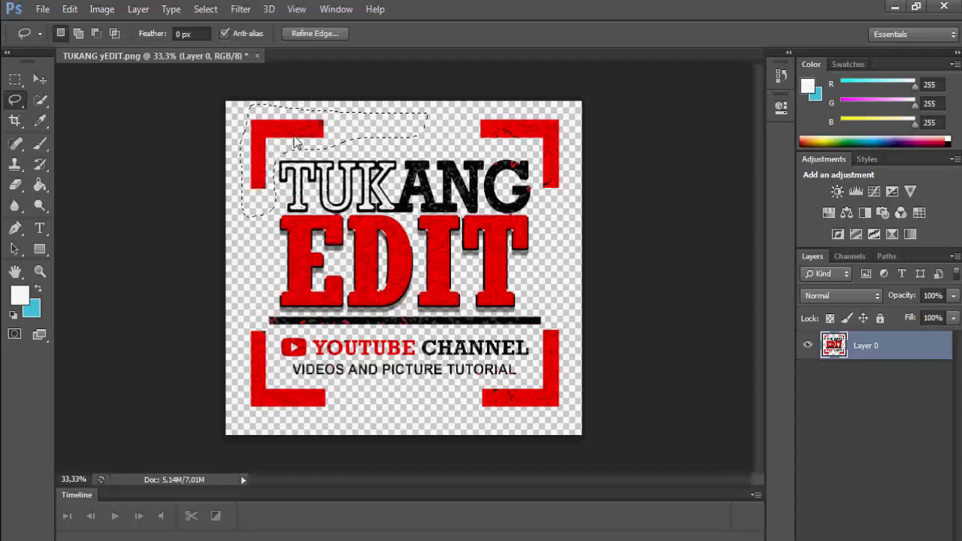
{"action": "key", "text": "ctrl+d"}
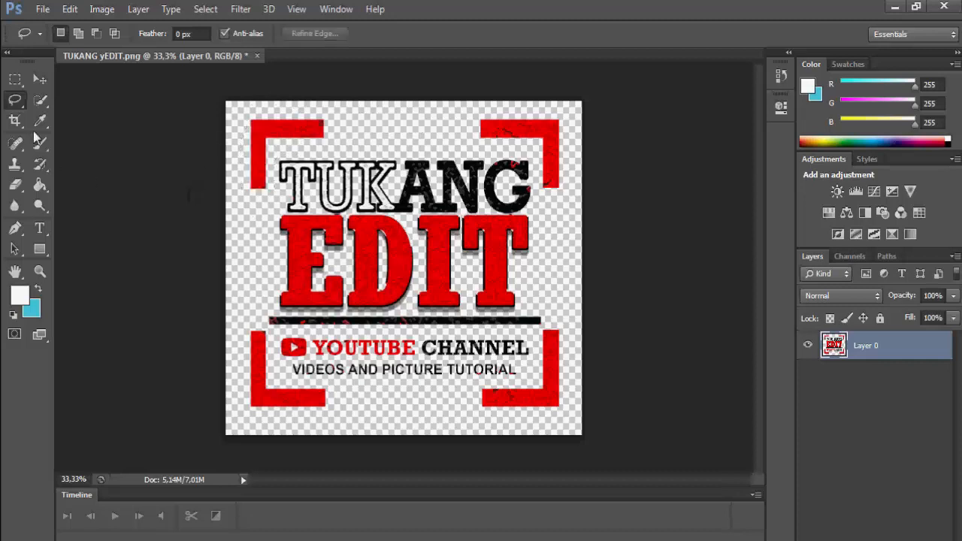
{"action": "left_click", "coordinate": [29, 93]}
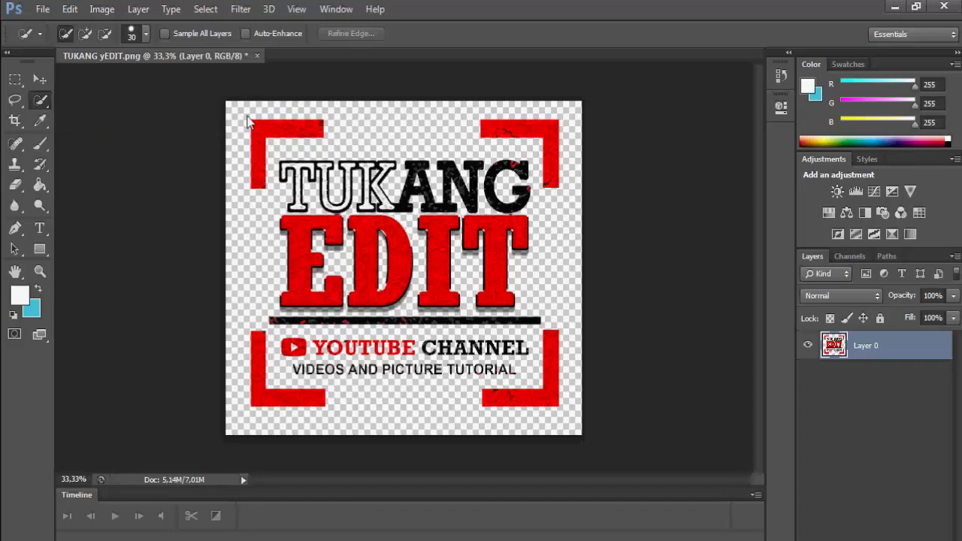
{"action": "left_click_drag", "start_coordinate": [252, 125], "coordinate": [344, 124]}
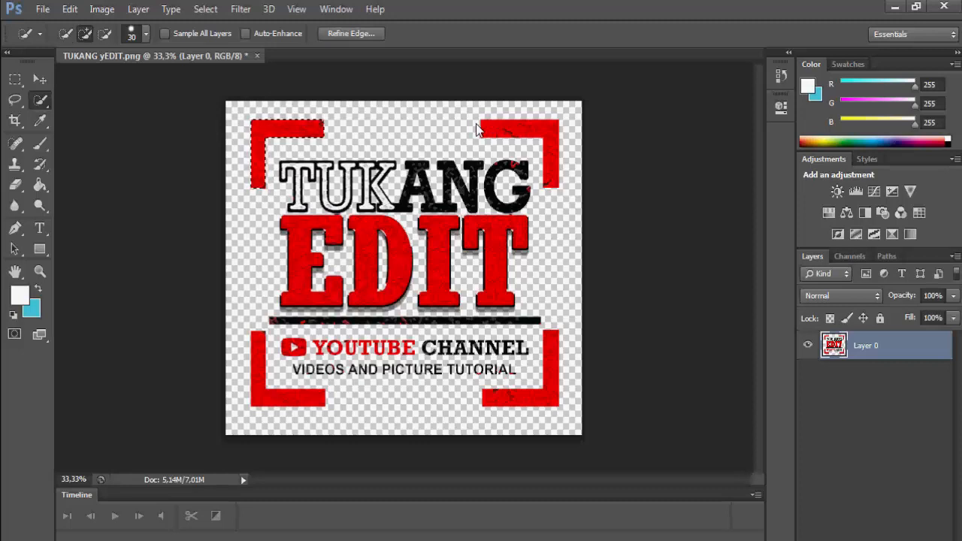
{"action": "left_click_drag", "start_coordinate": [488, 120], "coordinate": [547, 162]}
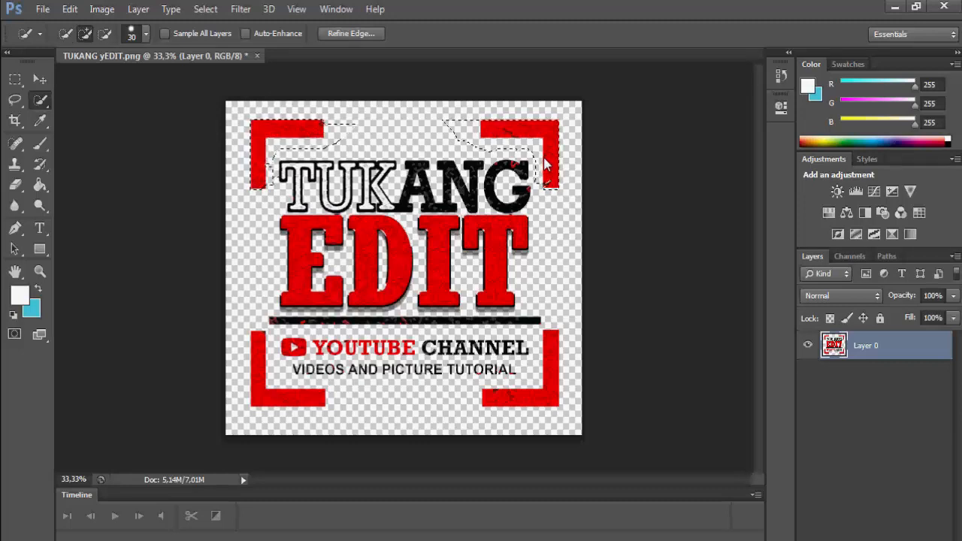
{"action": "left_click", "coordinate": [548, 191]}
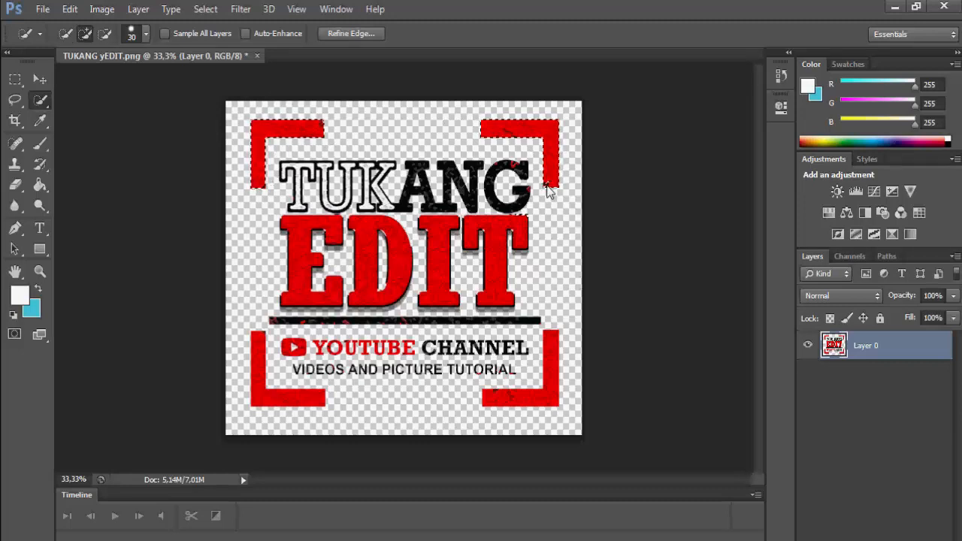
{"action": "key", "text": "Delete"}
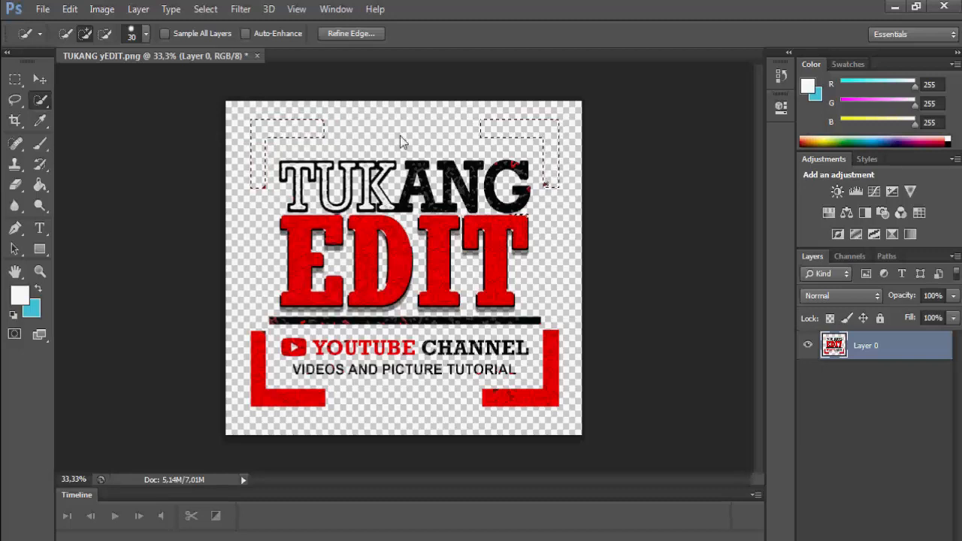
{"action": "key", "text": "ctrl+z"}
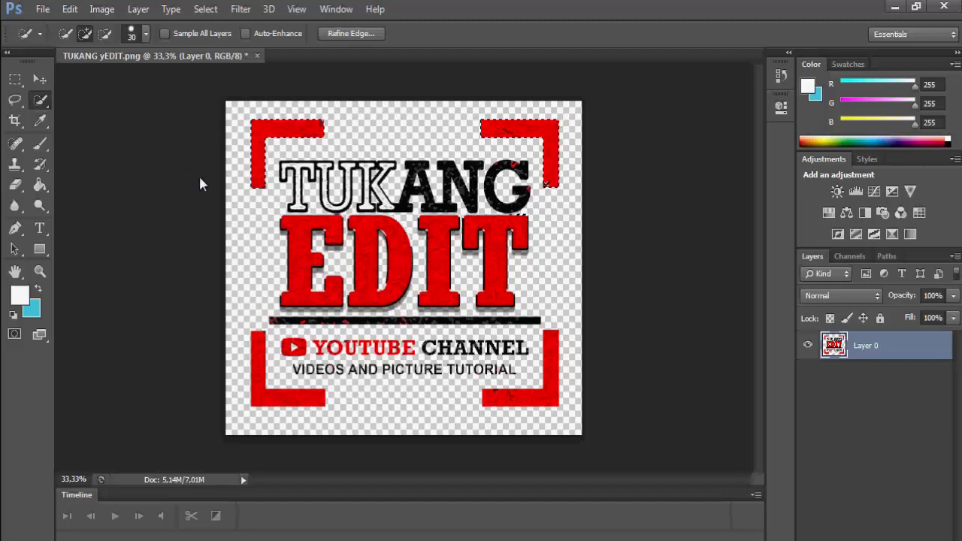
{"action": "left_click", "coordinate": [224, 198]}
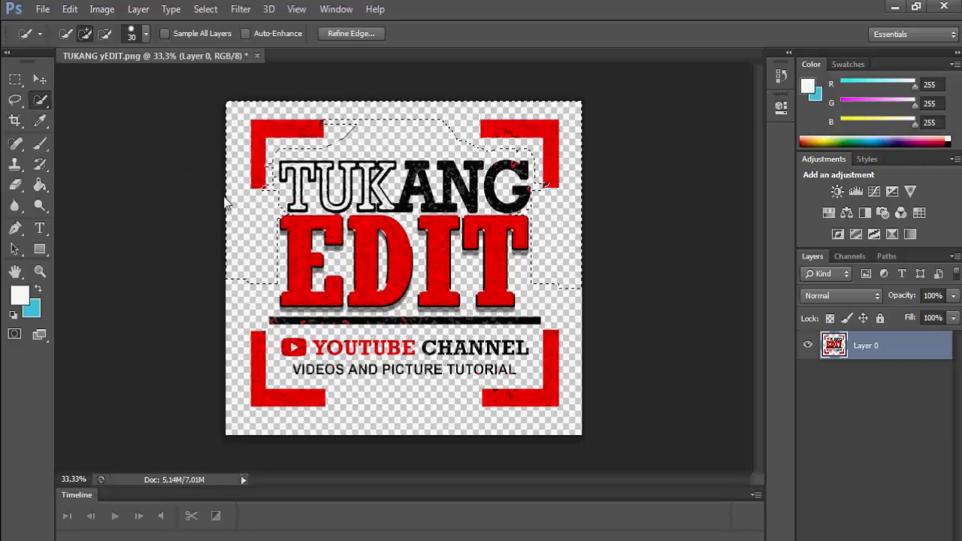
{"action": "key", "text": "ctrl+z"}
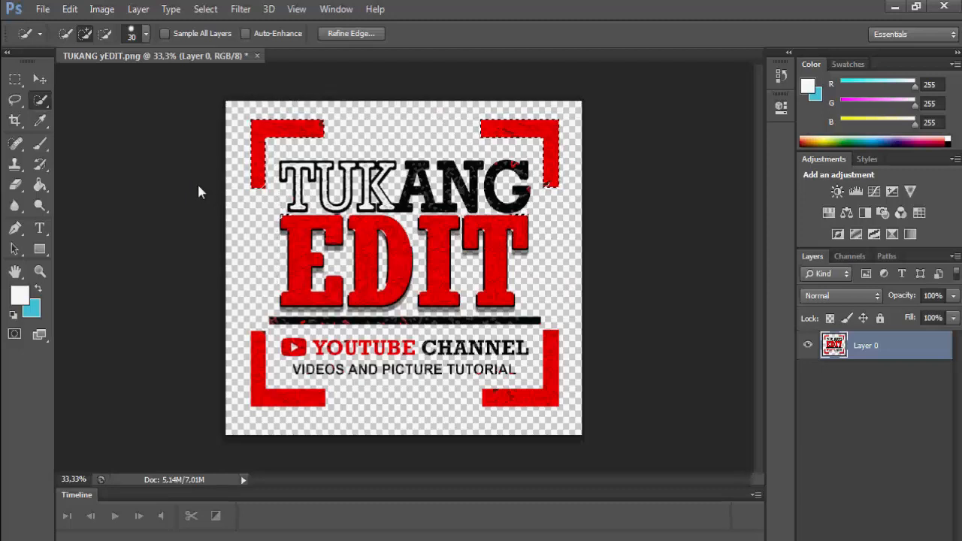
{"action": "key", "text": "m"}
{"action": "key", "text": "ctrl+d"}
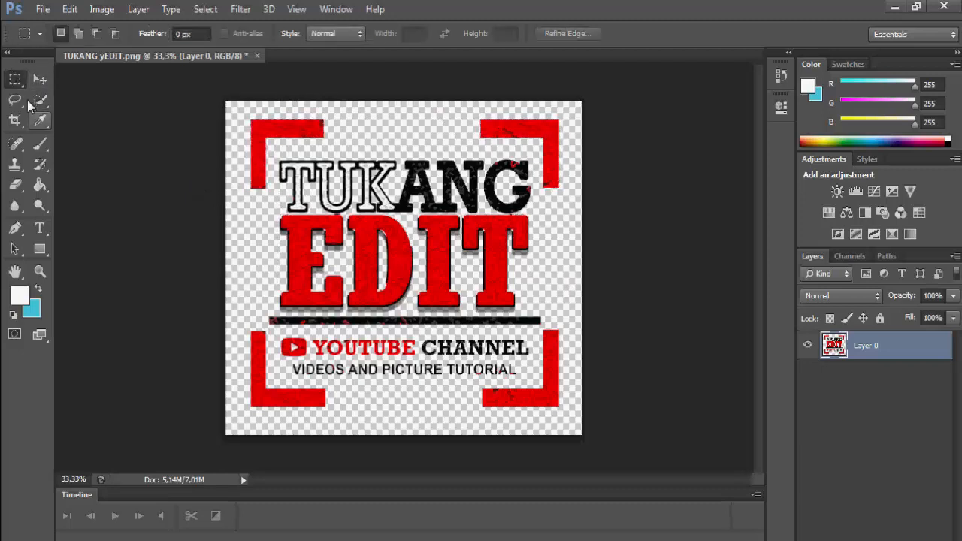
{"action": "left_click", "coordinate": [12, 112]}
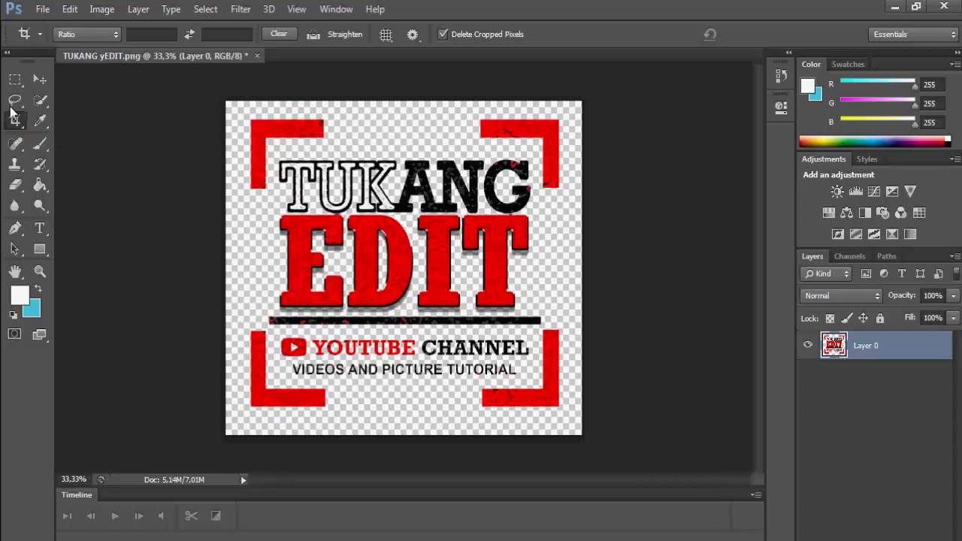
{"action": "left_click", "coordinate": [11, 114]}
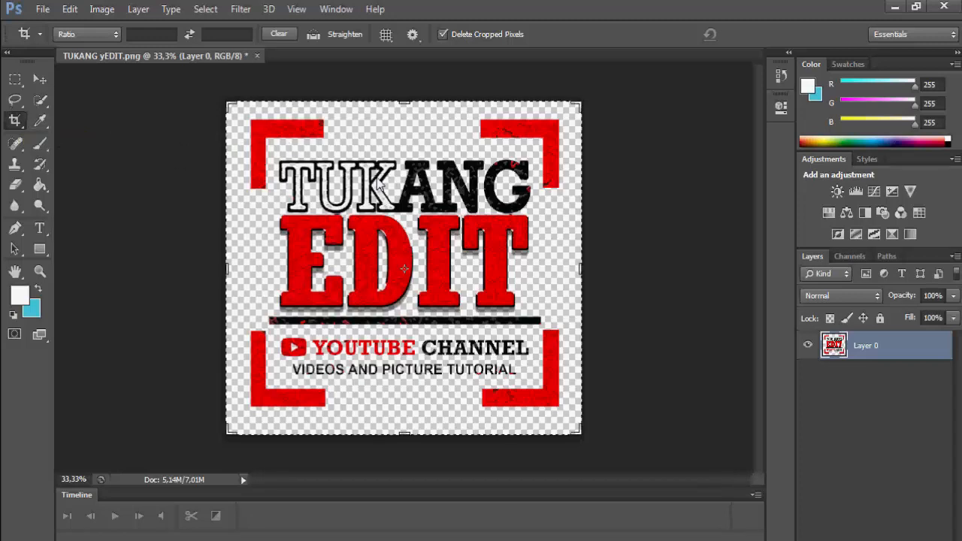
{"action": "left_click", "coordinate": [104, 34]}
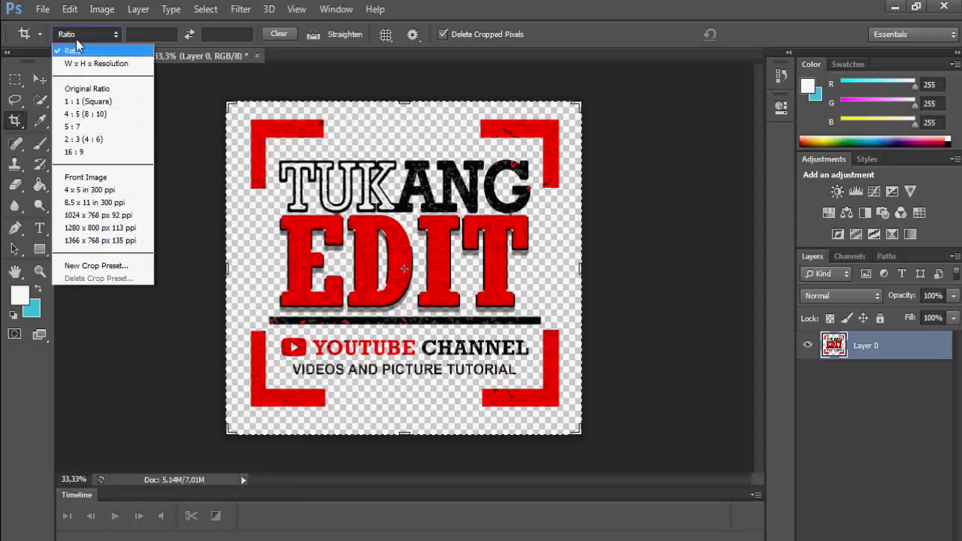
{"action": "left_click", "coordinate": [133, 28]}
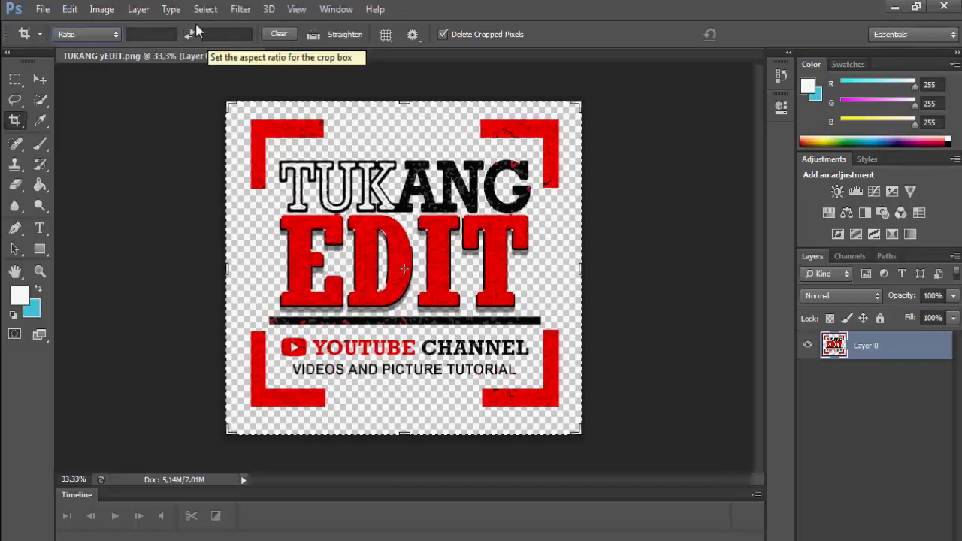
{"action": "left_click", "coordinate": [104, 25]}
{"action": "left_click", "coordinate": [103, 22]}
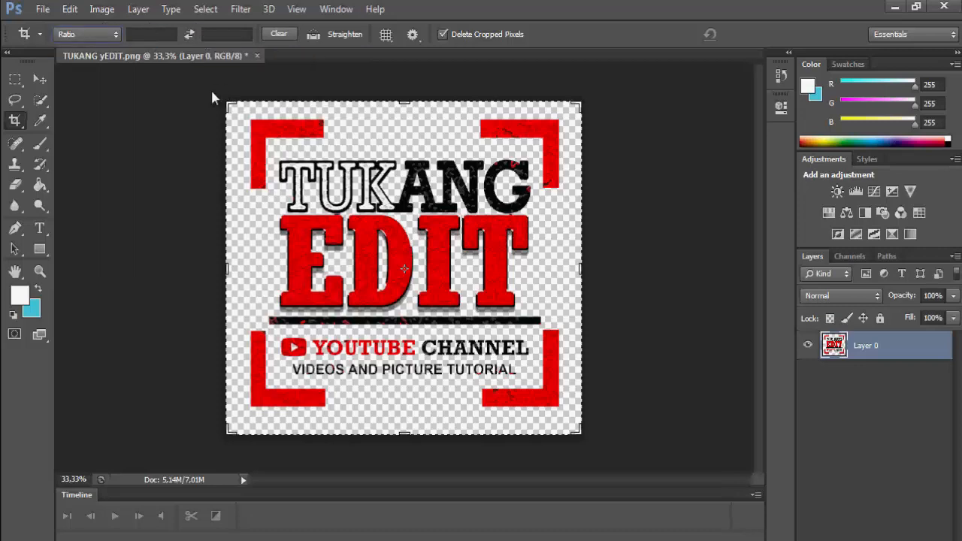
{"action": "left_click_drag", "start_coordinate": [227, 103], "coordinate": [294, 154]}
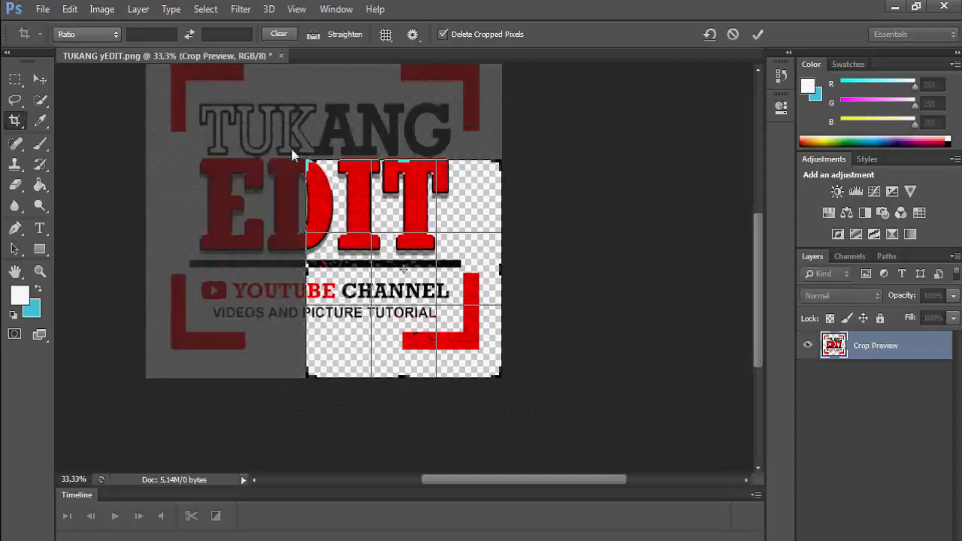
{"action": "key", "text": "Return"}
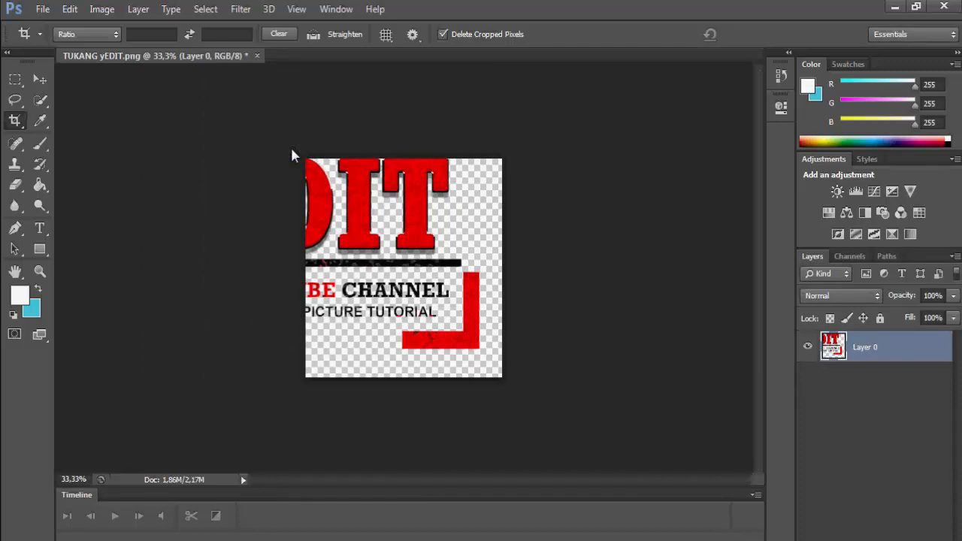
{"action": "key", "text": "ctrl+z"}
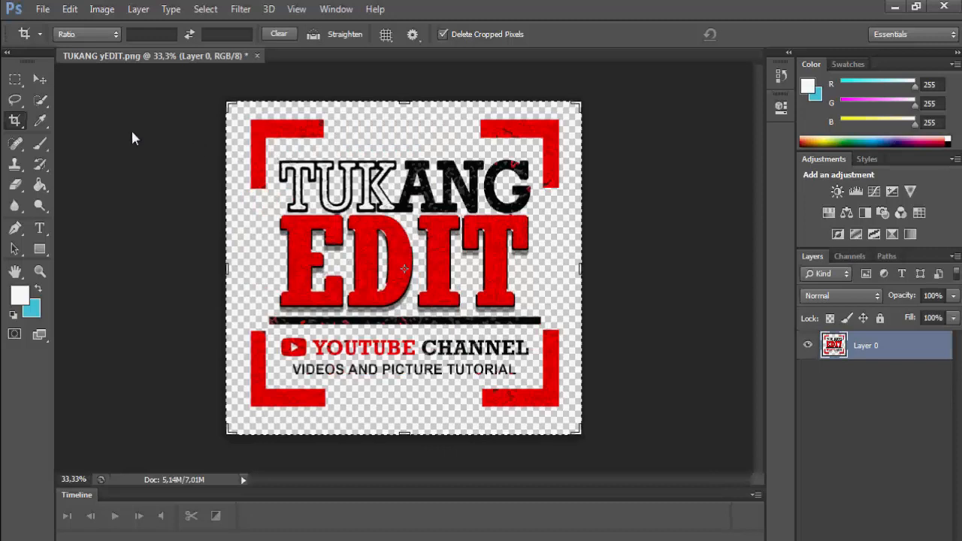
- Eyedropper-sample the bracket red, greys and T's red, ending on the E's darker red (212, 1, 0)
{"action": "left_click", "coordinate": [40, 119]}
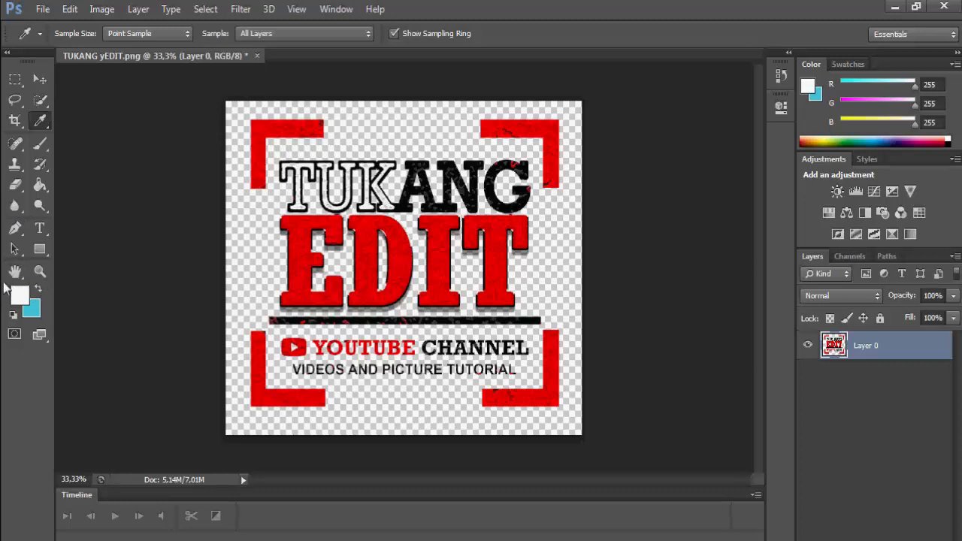
{"action": "left_click", "coordinate": [255, 123]}
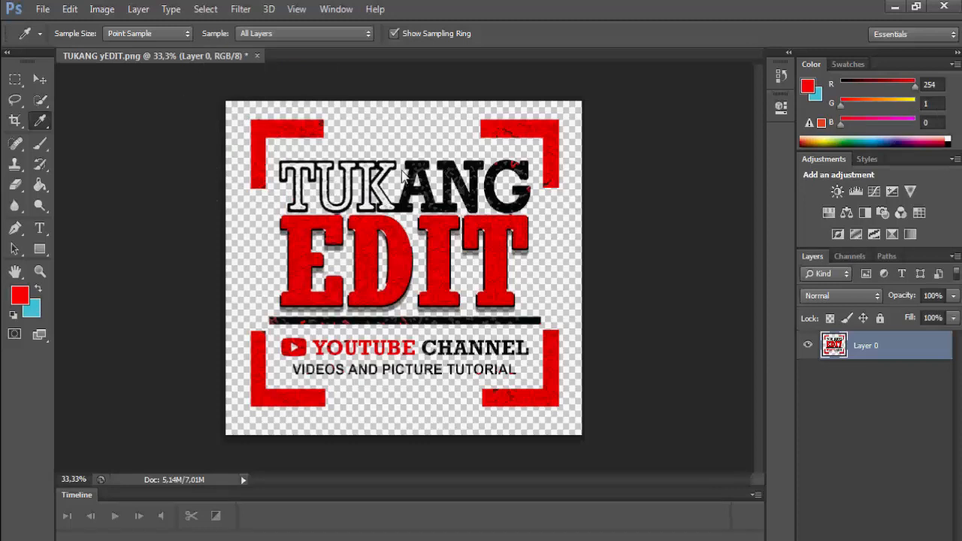
{"action": "left_click", "coordinate": [366, 186]}
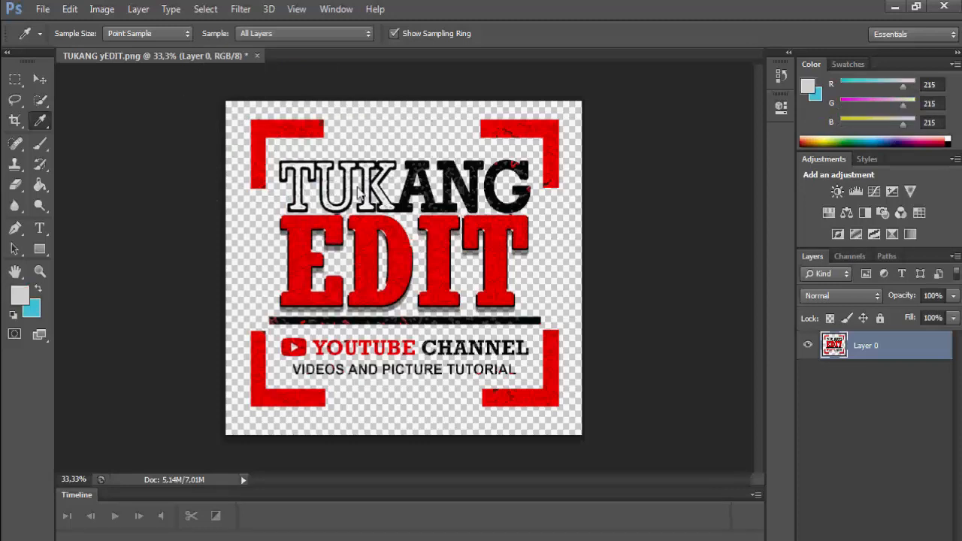
{"action": "left_click", "coordinate": [410, 158]}
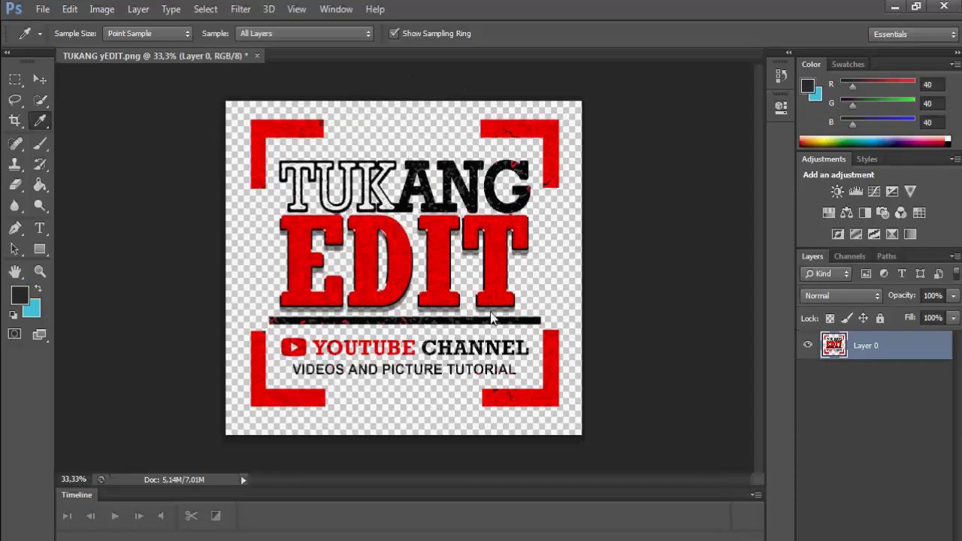
{"action": "left_click", "coordinate": [490, 287]}
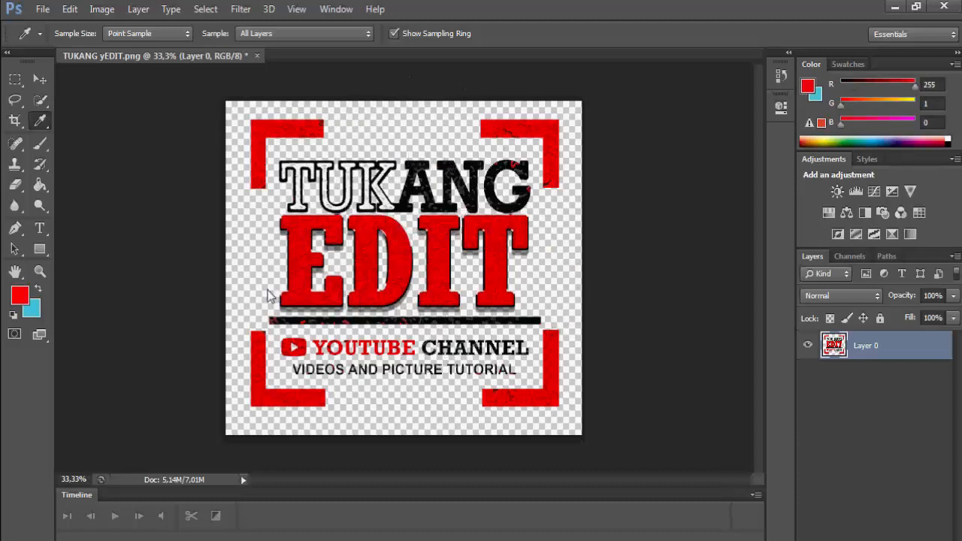
{"action": "left_click", "coordinate": [294, 270]}
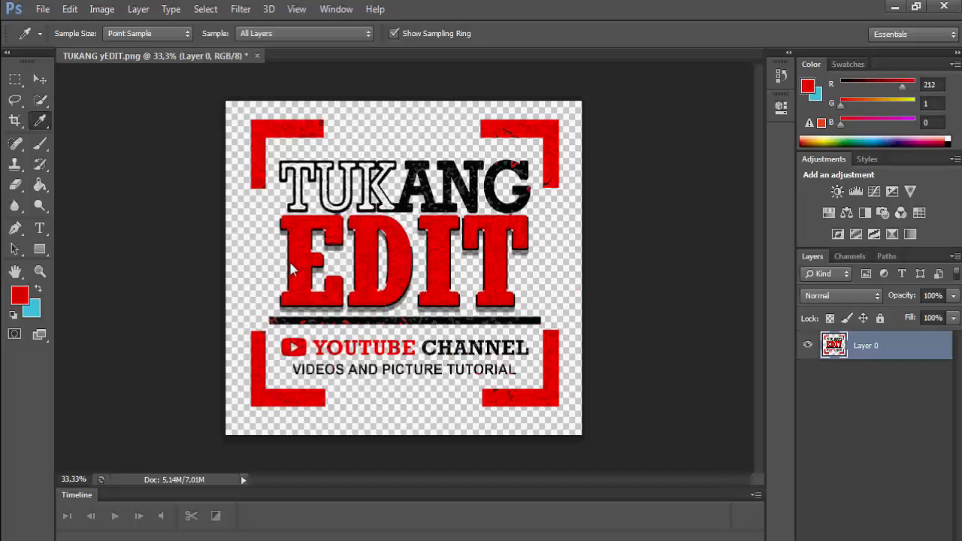
{"action": "left_click", "coordinate": [40, 142]}
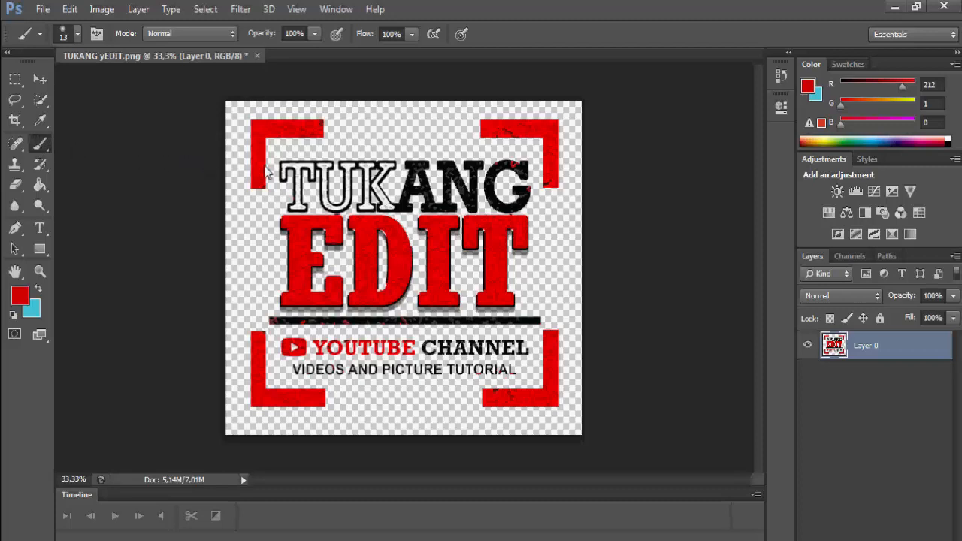
- Enlarge the soft brush to 193 px in the brush preset picker
{"action": "left_click", "coordinate": [69, 33]}
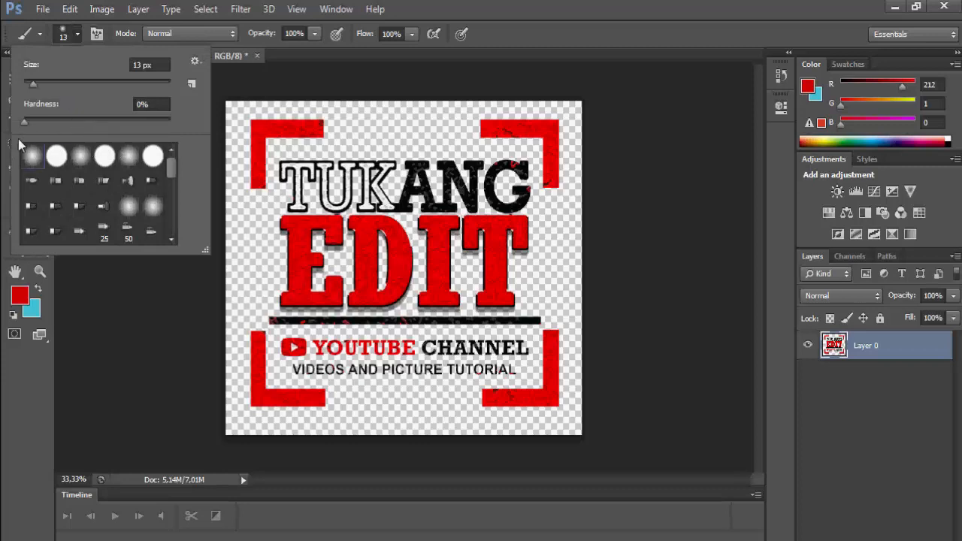
{"action": "left_click_drag", "start_coordinate": [36, 71], "coordinate": [38, 70]}
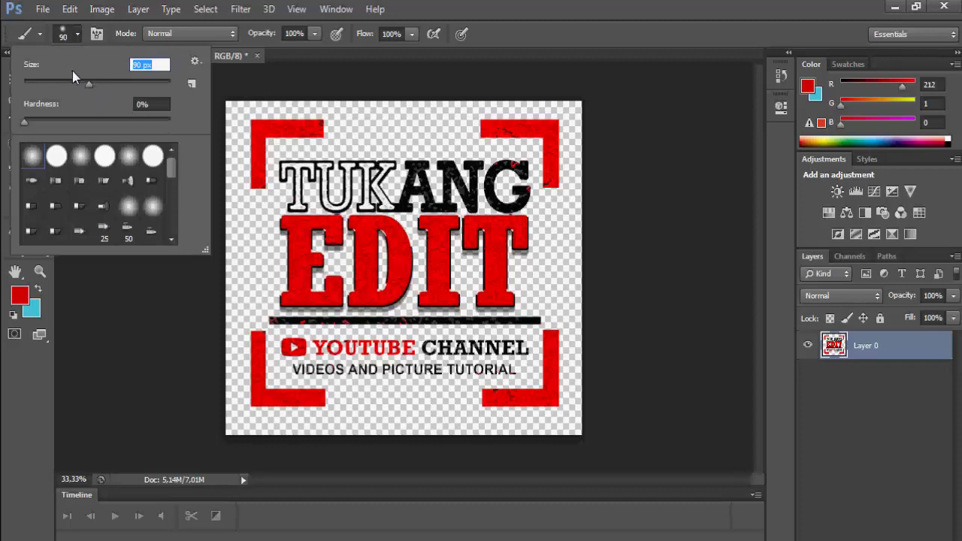
{"action": "left_click_drag", "start_coordinate": [73, 73], "coordinate": [119, 73]}
{"action": "left_click", "coordinate": [132, 333]}
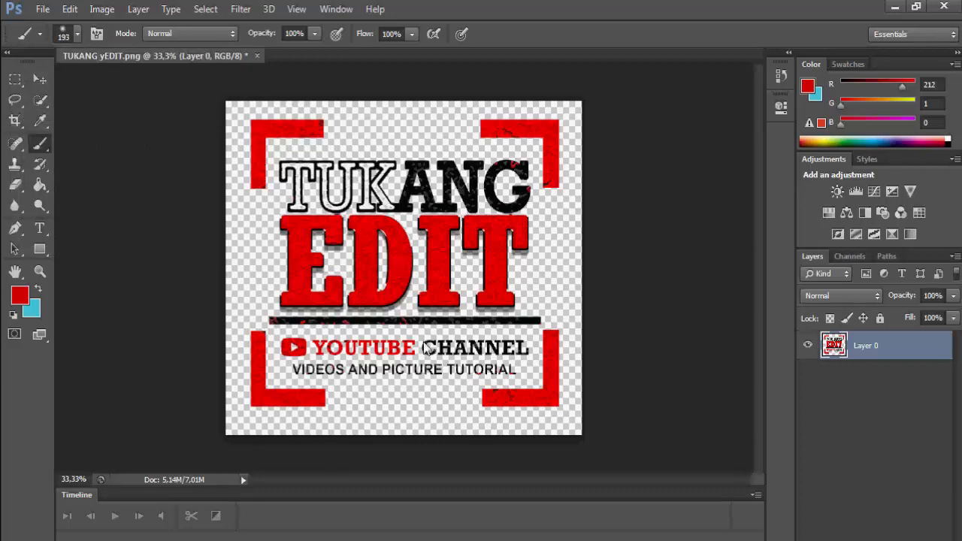
- Paint trial red strokes across TUKANG, EDIT and YOUTUBE CHANNEL, then undo them
{"action": "mouse_move", "coordinate": [249, 127]}
{"action": "left_mouse_down"}
{"action": "mouse_move", "coordinate": [406, 134]}
{"action": "mouse_move", "coordinate": [455, 248]}
{"action": "left_mouse_up"}
{"action": "mouse_move", "coordinate": [348, 244]}
{"action": "left_mouse_down"}
{"action": "mouse_move", "coordinate": [407, 167]}
{"action": "mouse_move", "coordinate": [425, 286]}
{"action": "mouse_move", "coordinate": [455, 204]}
{"action": "mouse_move", "coordinate": [406, 254]}
{"action": "mouse_move", "coordinate": [499, 227]}
{"action": "mouse_move", "coordinate": [430, 290]}
{"action": "mouse_move", "coordinate": [419, 359]}
{"action": "mouse_move", "coordinate": [452, 349]}
{"action": "mouse_move", "coordinate": [337, 355]}
{"action": "mouse_move", "coordinate": [270, 334]}
{"action": "mouse_move", "coordinate": [366, 332]}
{"action": "mouse_move", "coordinate": [546, 353]}
{"action": "left_mouse_up"}
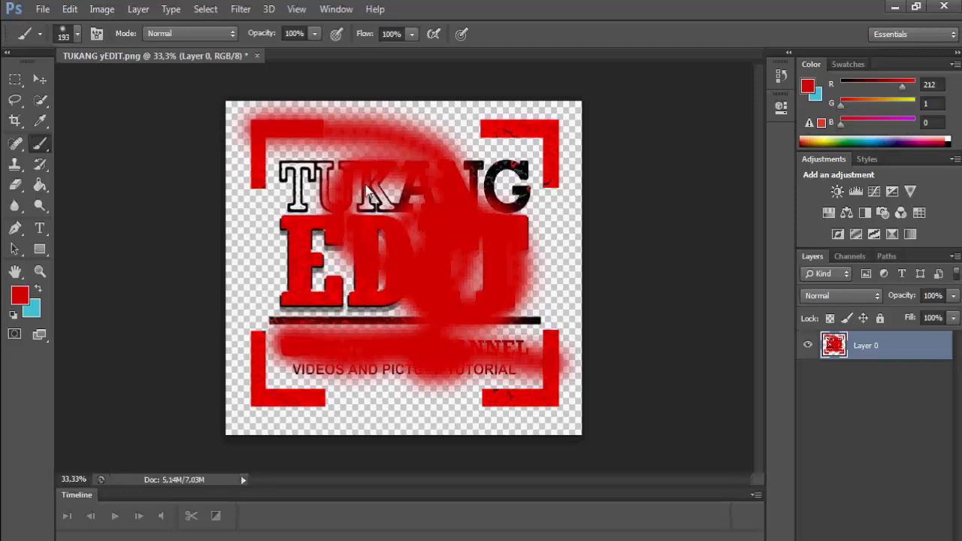
{"action": "key", "text": "ctrl+z"}
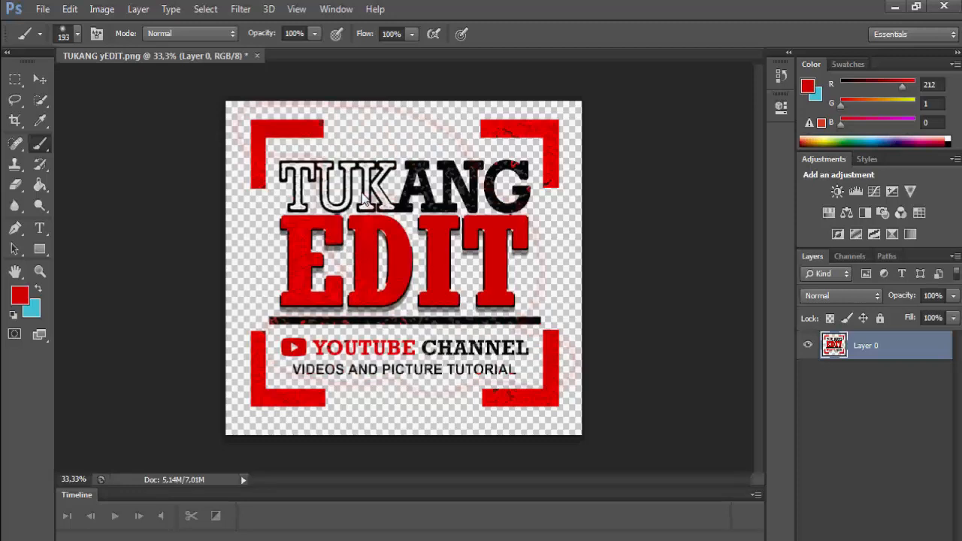
{"action": "left_click", "coordinate": [12, 132]}
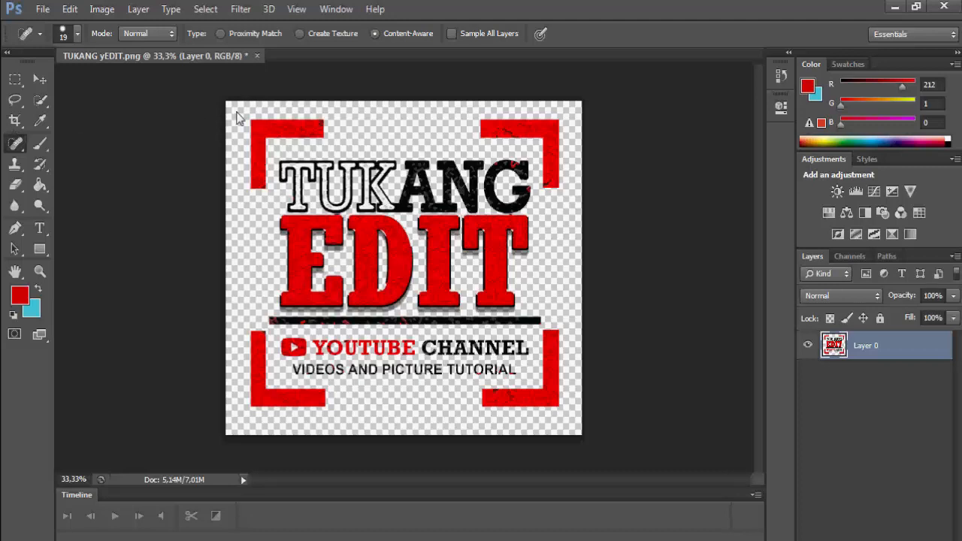
{"action": "mouse_move", "coordinate": [253, 121]}
{"action": "left_mouse_down"}
{"action": "mouse_move", "coordinate": [305, 156]}
{"action": "mouse_move", "coordinate": [349, 136]}
{"action": "mouse_move", "coordinate": [312, 131]}
{"action": "mouse_move", "coordinate": [335, 160]}
{"action": "mouse_move", "coordinate": [390, 140]}
{"action": "mouse_move", "coordinate": [373, 147]}
{"action": "mouse_move", "coordinate": [451, 140]}
{"action": "mouse_move", "coordinate": [418, 143]}
{"action": "mouse_move", "coordinate": [471, 150]}
{"action": "mouse_move", "coordinate": [533, 219]}
{"action": "mouse_move", "coordinate": [518, 235]}
{"action": "mouse_move", "coordinate": [543, 288]}
{"action": "mouse_move", "coordinate": [457, 331]}
{"action": "mouse_move", "coordinate": [456, 389]}
{"action": "mouse_move", "coordinate": [397, 367]}
{"action": "mouse_move", "coordinate": [389, 389]}
{"action": "left_mouse_up"}
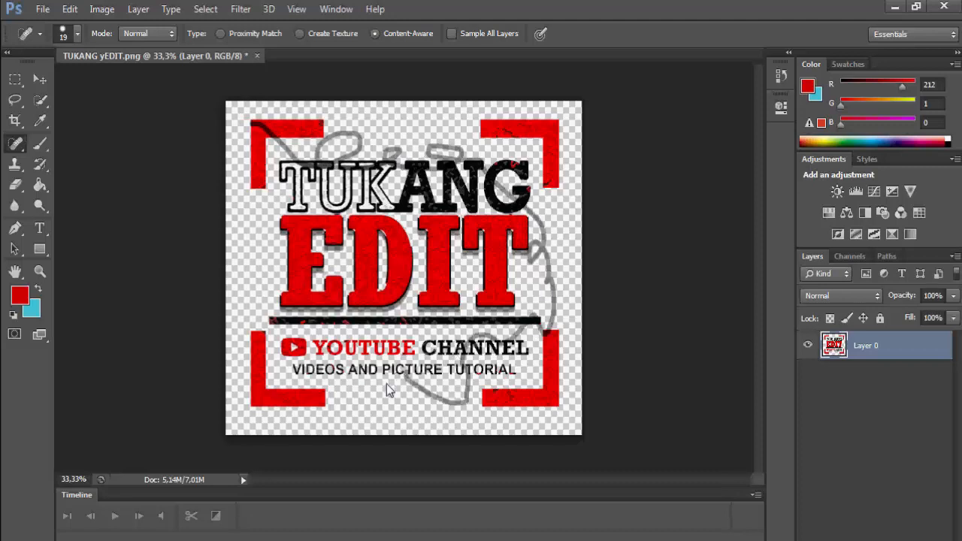
{"action": "mouse_move", "coordinate": [356, 358]}
{"action": "left_mouse_down"}
{"action": "mouse_move", "coordinate": [303, 346]}
{"action": "mouse_move", "coordinate": [248, 246]}
{"action": "mouse_move", "coordinate": [255, 206]}
{"action": "mouse_move", "coordinate": [246, 182]}
{"action": "mouse_move", "coordinate": [242, 251]}
{"action": "left_mouse_up"}
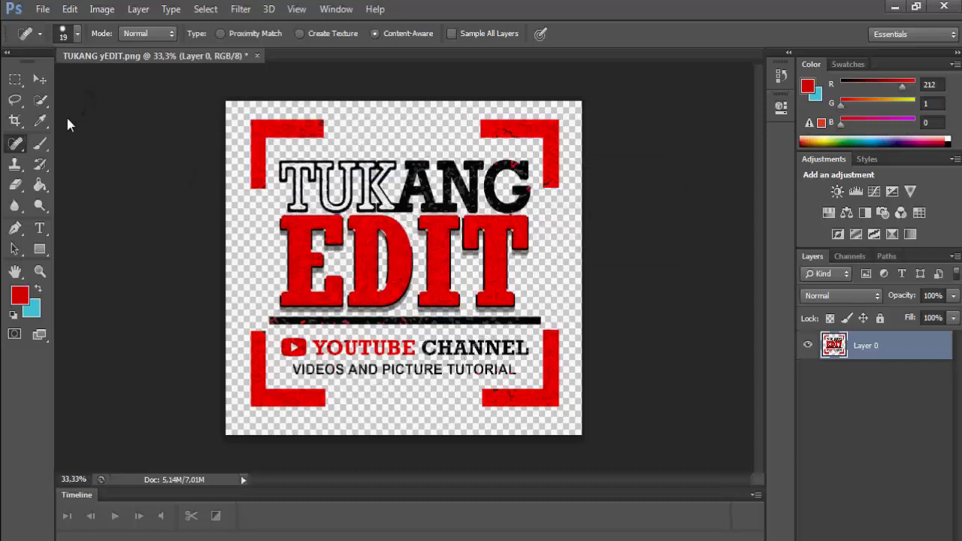
- Choose the Clone Stamp with a 110 px brush size
{"action": "left_click", "coordinate": [6, 162]}
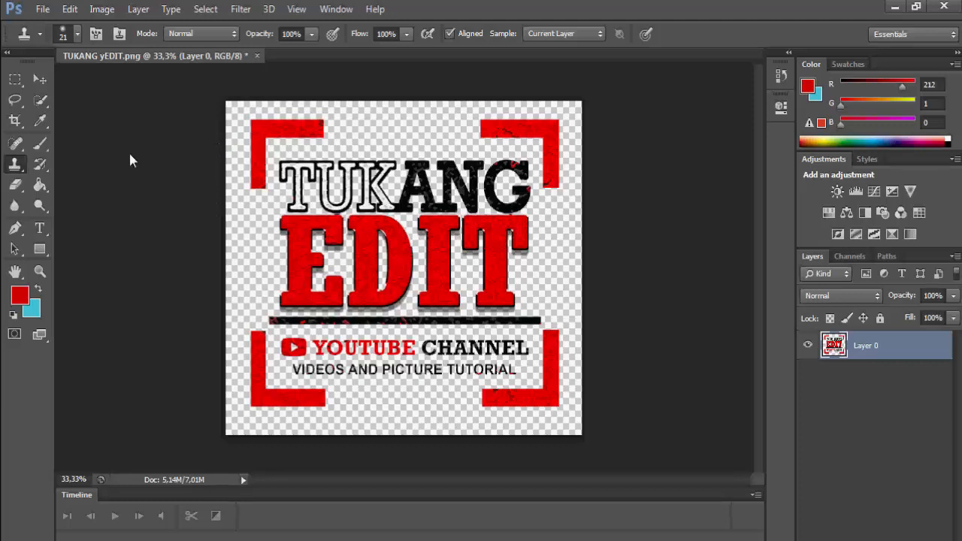
{"action": "left_click", "coordinate": [65, 30]}
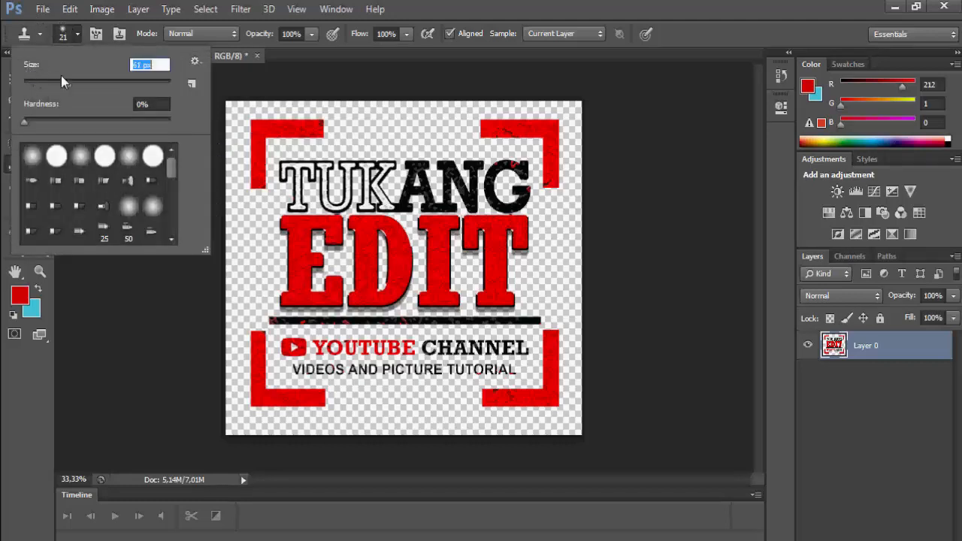
{"action": "type", "text": "110"}
{"action": "key", "text": "Return"}
- Dismiss the missing-source error, clone texture along the bottoms of E and D, then undo it
{"action": "left_click", "coordinate": [161, 278]}
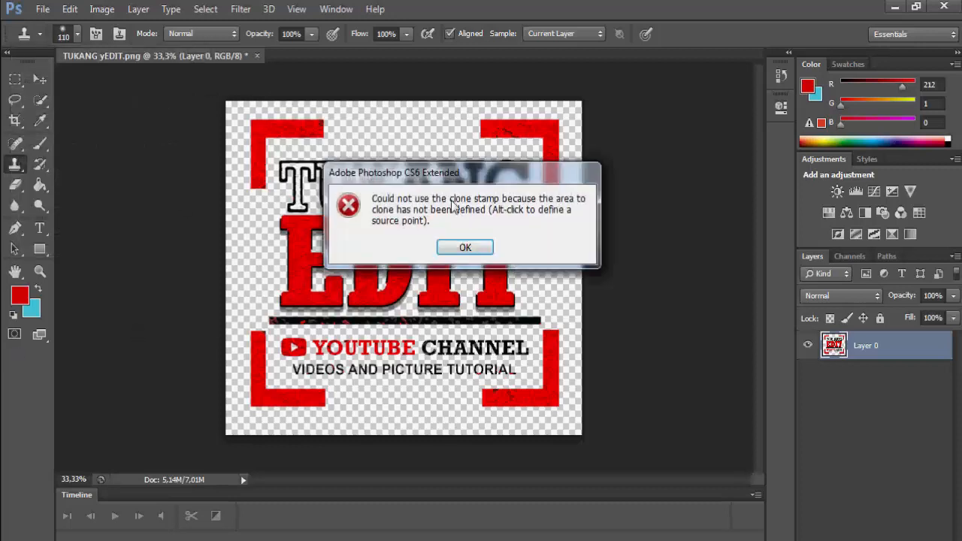
{"action": "left_click", "coordinate": [464, 246]}
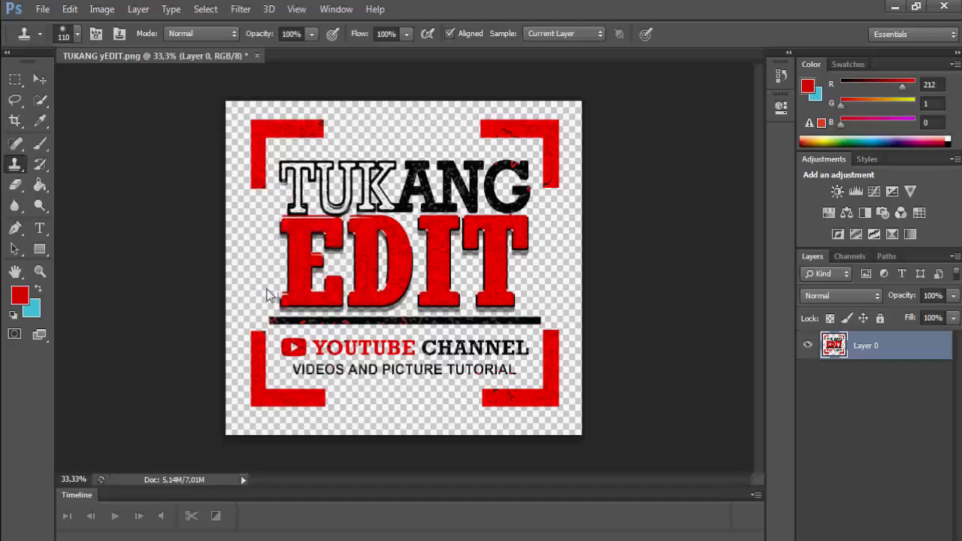
{"action": "mouse_move", "coordinate": [280, 295]}
{"action": "left_mouse_down"}
{"action": "mouse_move", "coordinate": [400, 312]}
{"action": "mouse_move", "coordinate": [401, 278]}
{"action": "mouse_move", "coordinate": [376, 295]}
{"action": "mouse_move", "coordinate": [408, 298]}
{"action": "mouse_move", "coordinate": [425, 321]}
{"action": "mouse_move", "coordinate": [430, 308]}
{"action": "mouse_move", "coordinate": [499, 310]}
{"action": "mouse_move", "coordinate": [445, 307]}
{"action": "mouse_move", "coordinate": [518, 312]}
{"action": "mouse_move", "coordinate": [522, 334]}
{"action": "mouse_move", "coordinate": [486, 312]}
{"action": "mouse_move", "coordinate": [394, 313]}
{"action": "mouse_move", "coordinate": [363, 315]}
{"action": "mouse_move", "coordinate": [513, 350]}
{"action": "mouse_move", "coordinate": [282, 345]}
{"action": "left_mouse_up"}
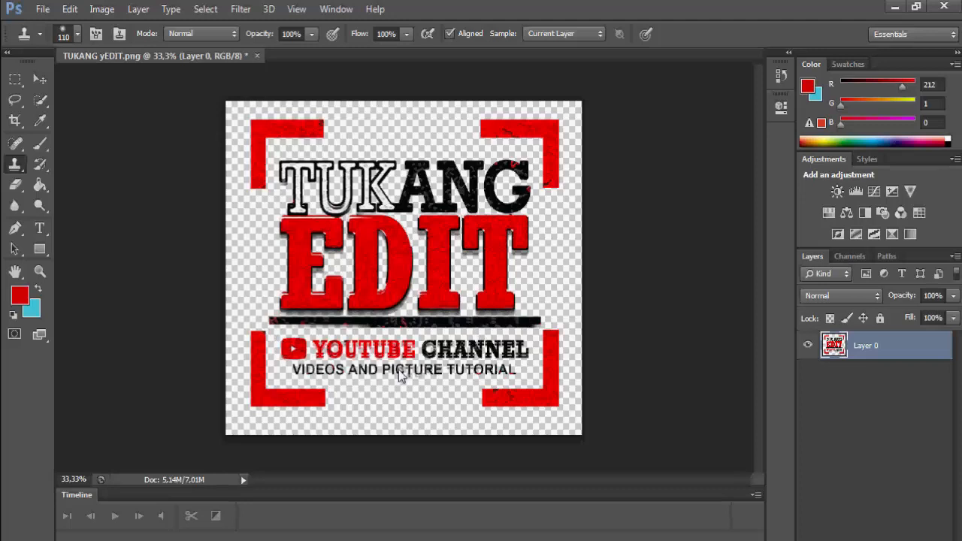
{"action": "key", "text": "ctrl+alt+z"}
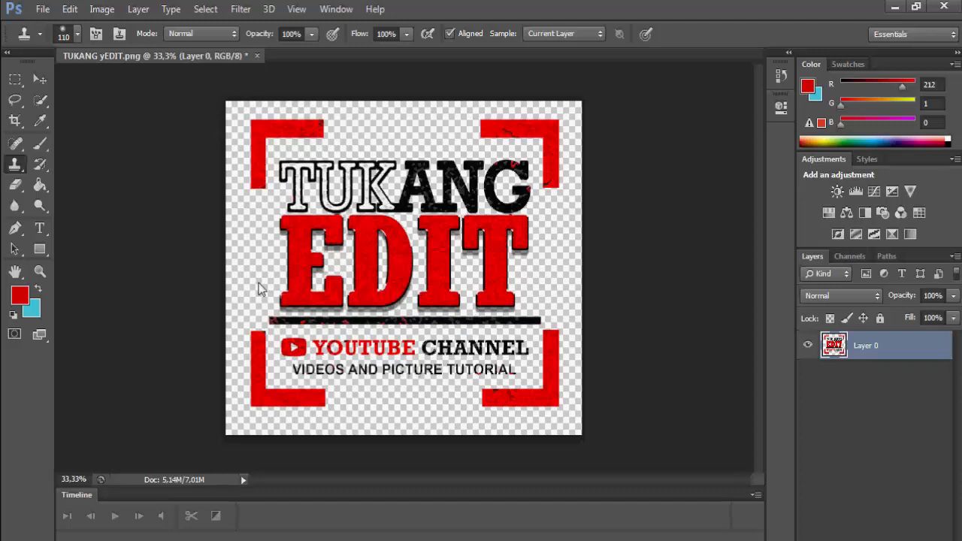
{"action": "key", "text": "y"}
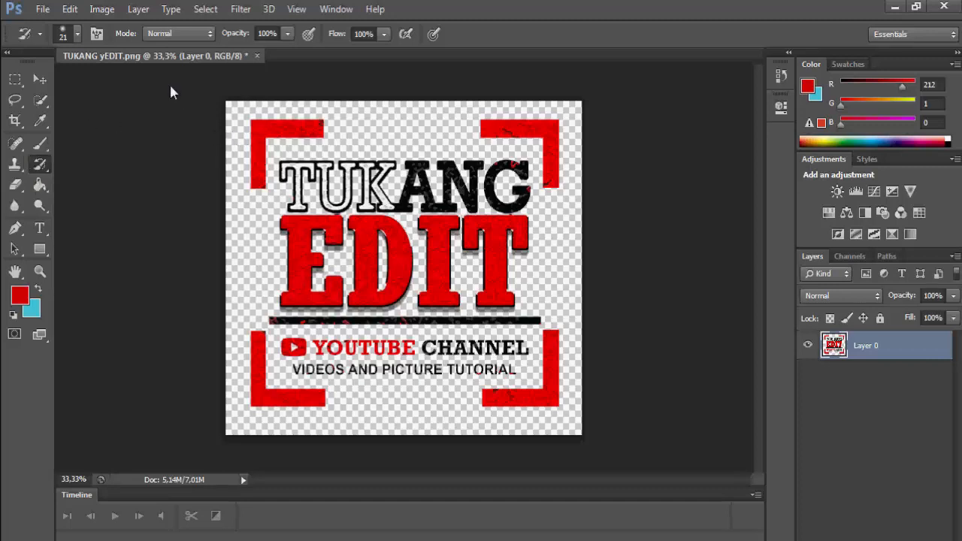
- Set the History Brush to 89 px, repaint the top-left bracket, then undo the strokes
{"action": "left_click", "coordinate": [62, 34]}
{"action": "mouse_move", "coordinate": [27, 82]}
{"action": "left_mouse_down"}
{"action": "mouse_move", "coordinate": [42, 69]}
{"action": "mouse_move", "coordinate": [76, 73]}
{"action": "left_mouse_up"}
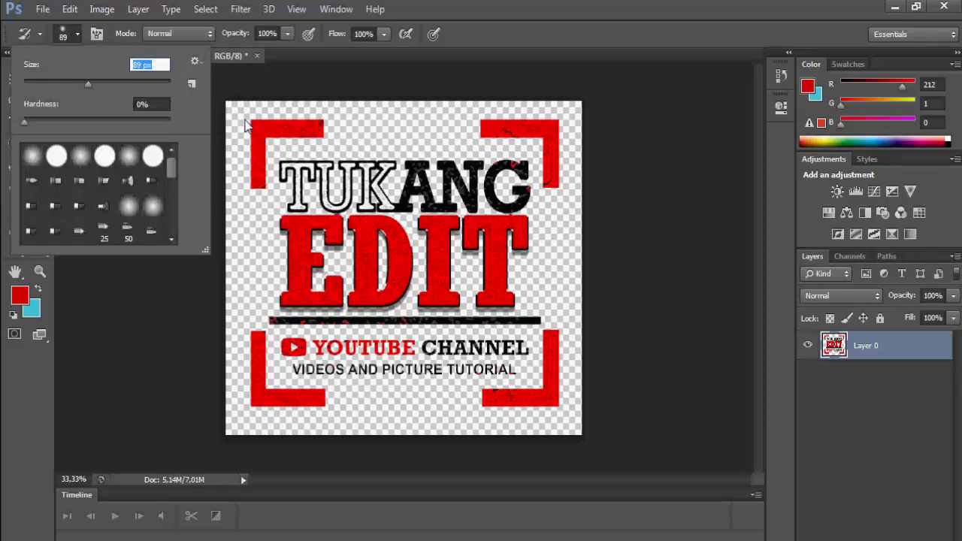
{"action": "left_click", "coordinate": [134, 358]}
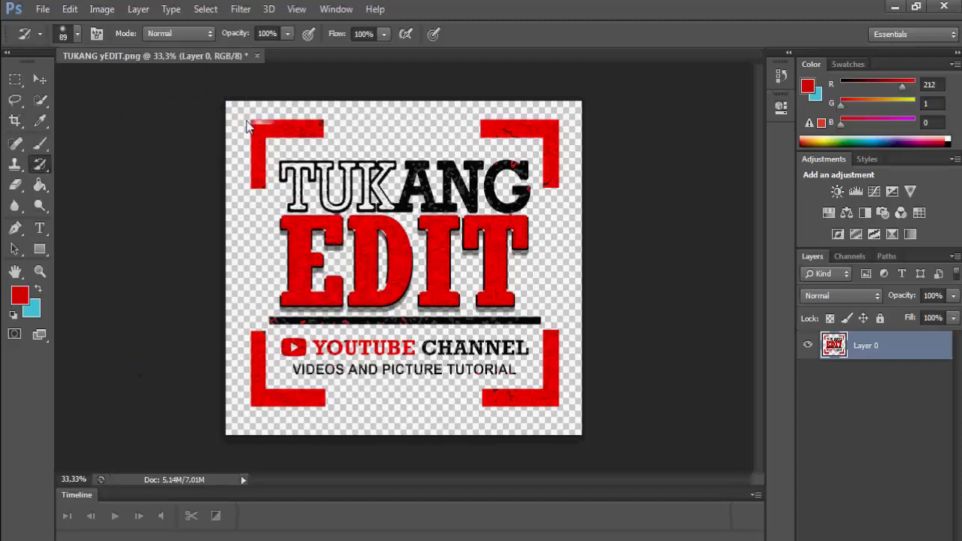
{"action": "mouse_move", "coordinate": [255, 138]}
{"action": "left_mouse_down"}
{"action": "mouse_move", "coordinate": [323, 120]}
{"action": "mouse_move", "coordinate": [297, 113]}
{"action": "mouse_move", "coordinate": [285, 129]}
{"action": "mouse_move", "coordinate": [300, 129]}
{"action": "mouse_move", "coordinate": [238, 135]}
{"action": "mouse_move", "coordinate": [325, 152]}
{"action": "mouse_move", "coordinate": [260, 147]}
{"action": "mouse_move", "coordinate": [252, 190]}
{"action": "mouse_move", "coordinate": [241, 130]}
{"action": "mouse_move", "coordinate": [234, 167]}
{"action": "mouse_move", "coordinate": [240, 106]}
{"action": "mouse_move", "coordinate": [310, 116]}
{"action": "mouse_move", "coordinate": [233, 112]}
{"action": "mouse_move", "coordinate": [242, 175]}
{"action": "left_mouse_up"}
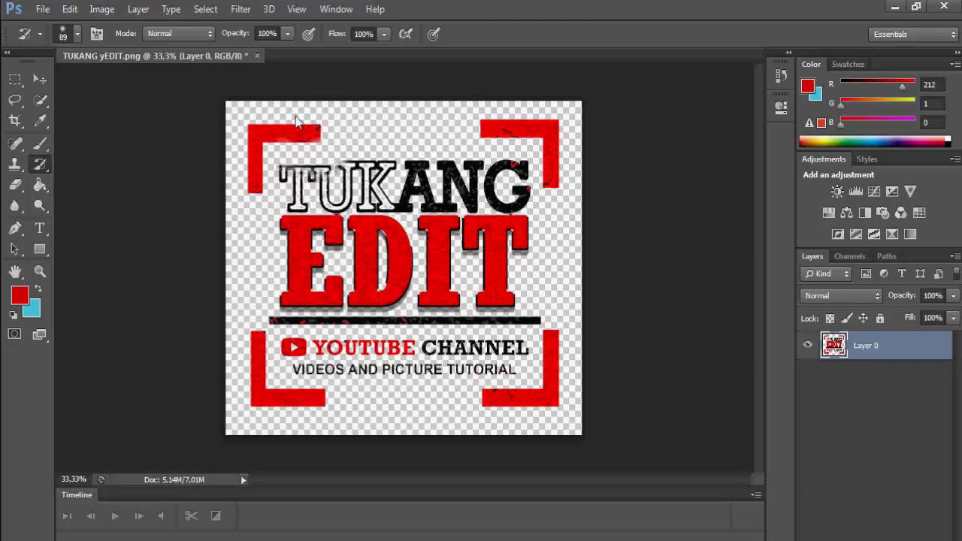
{"action": "key", "text": "ctrl+z"}
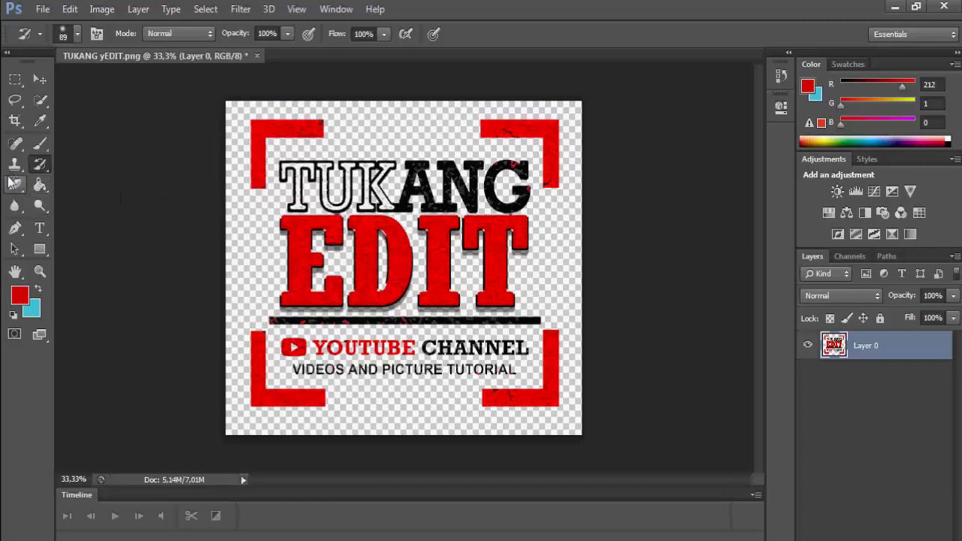
{"action": "left_click", "coordinate": [34, 184]}
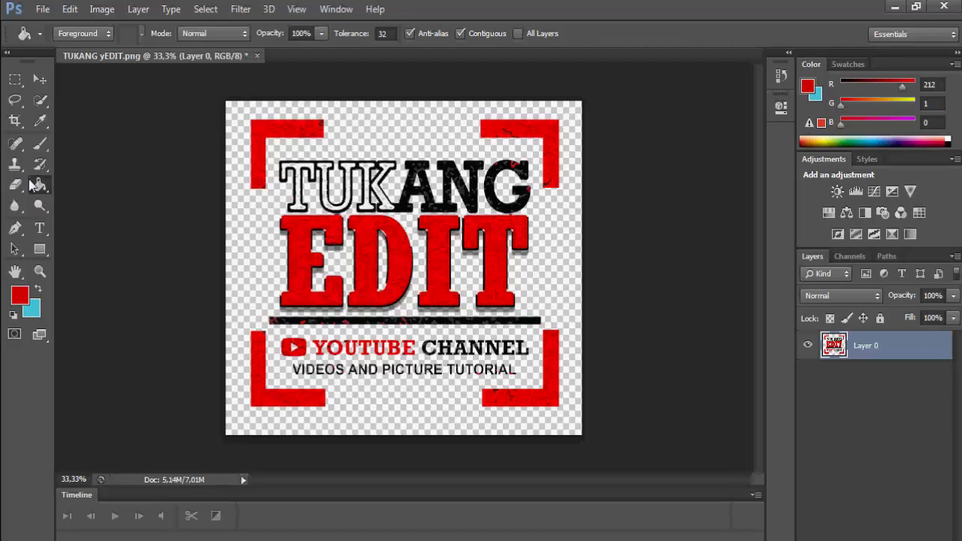
{"action": "left_click", "coordinate": [30, 30]}
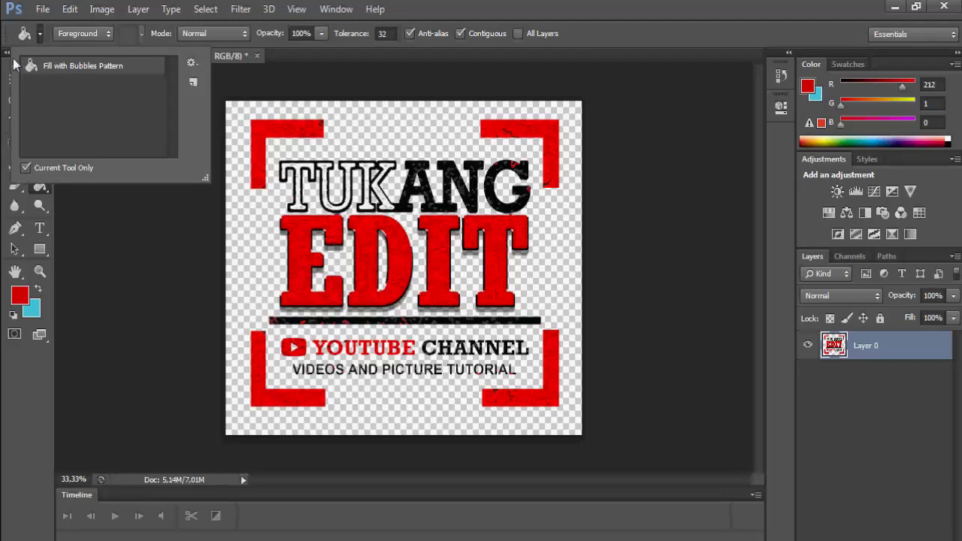
{"action": "left_click", "coordinate": [91, 190]}
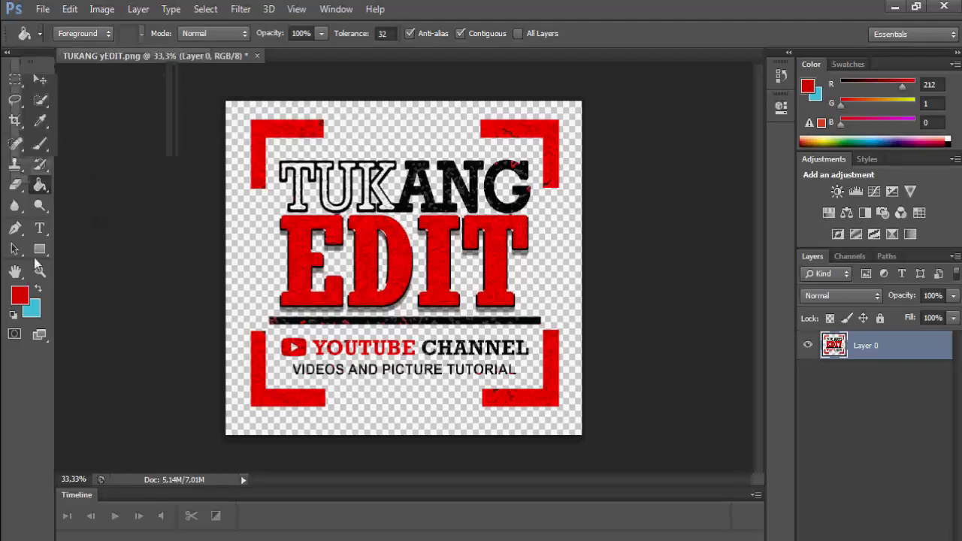
{"action": "left_click", "coordinate": [366, 102]}
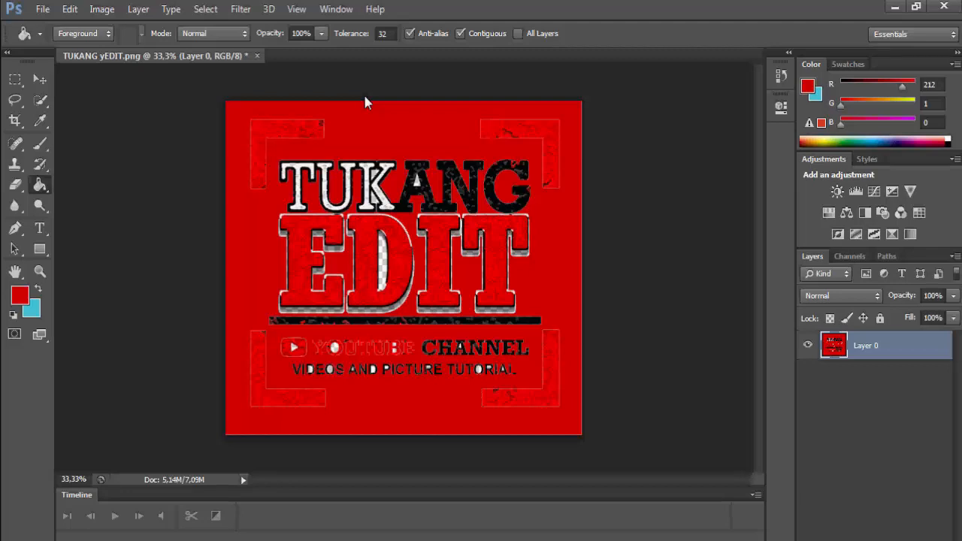
{"action": "key", "text": "ctrl+z"}
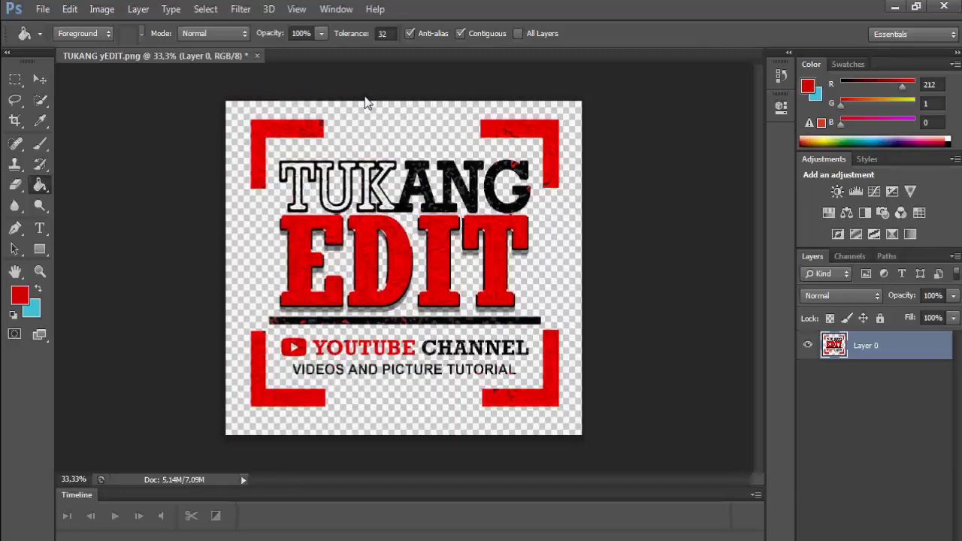
{"action": "left_click", "coordinate": [17, 295]}
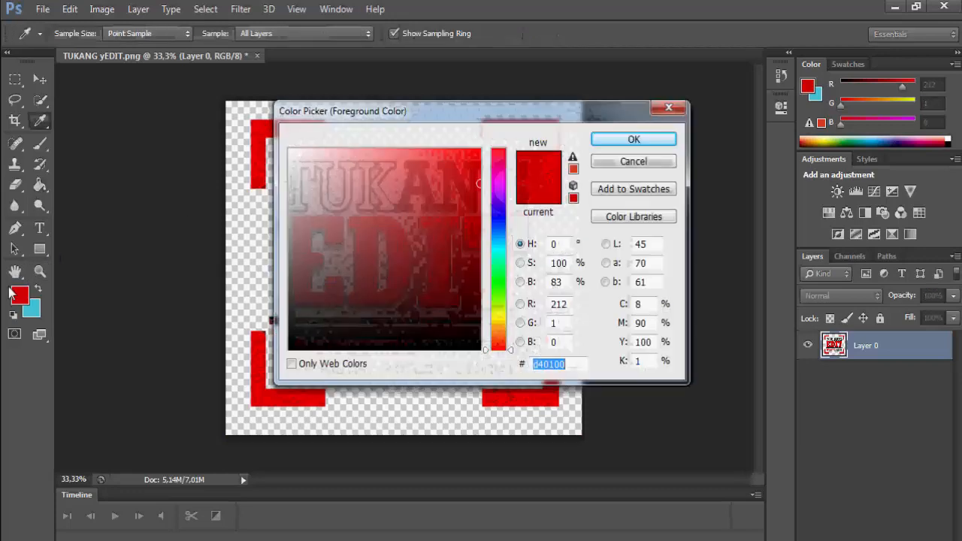
{"action": "left_click", "coordinate": [485, 312]}
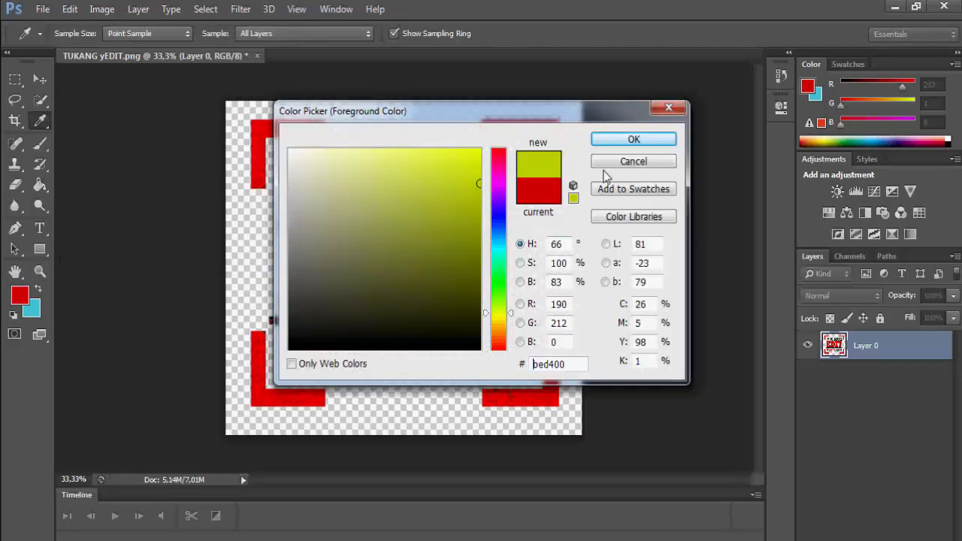
{"action": "left_click", "coordinate": [621, 139]}
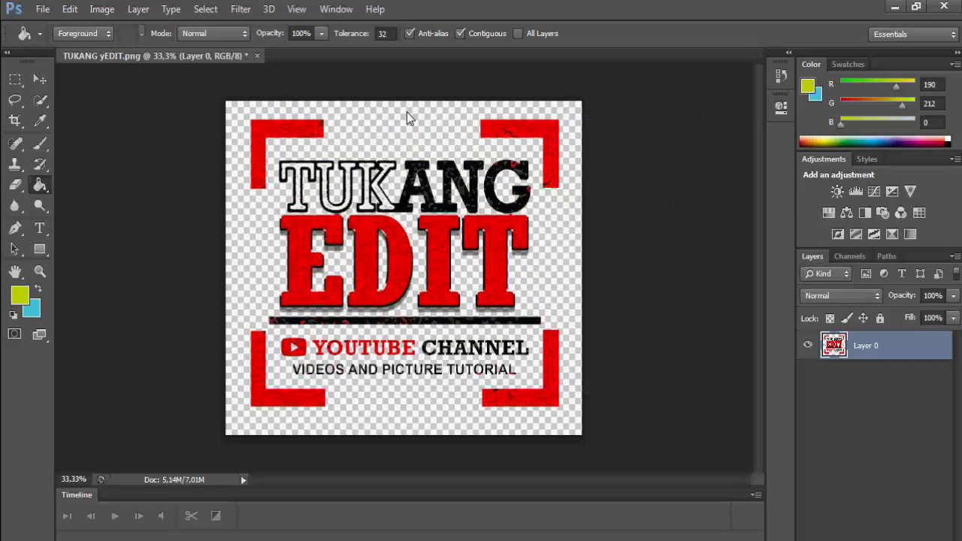
{"action": "left_click", "coordinate": [406, 112]}
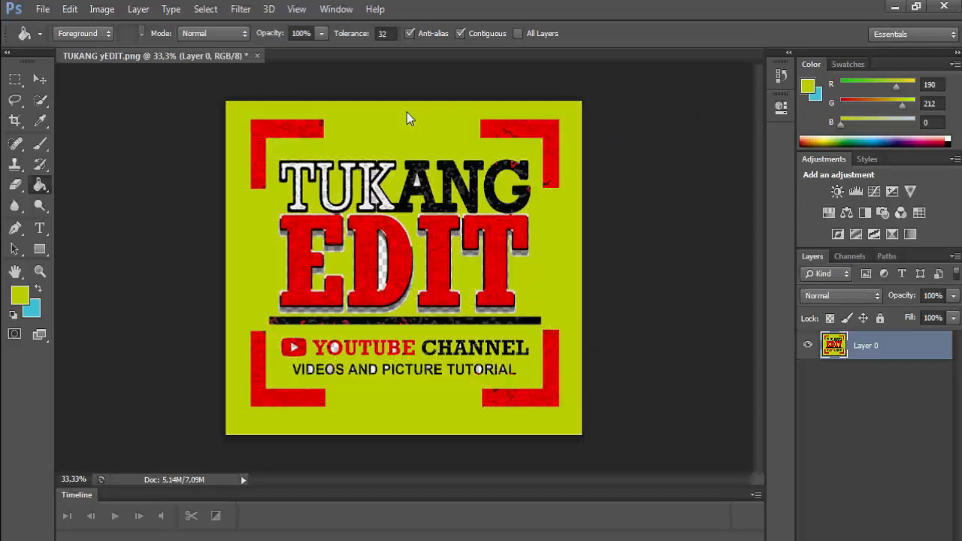
{"action": "key", "text": "ctrl+z"}
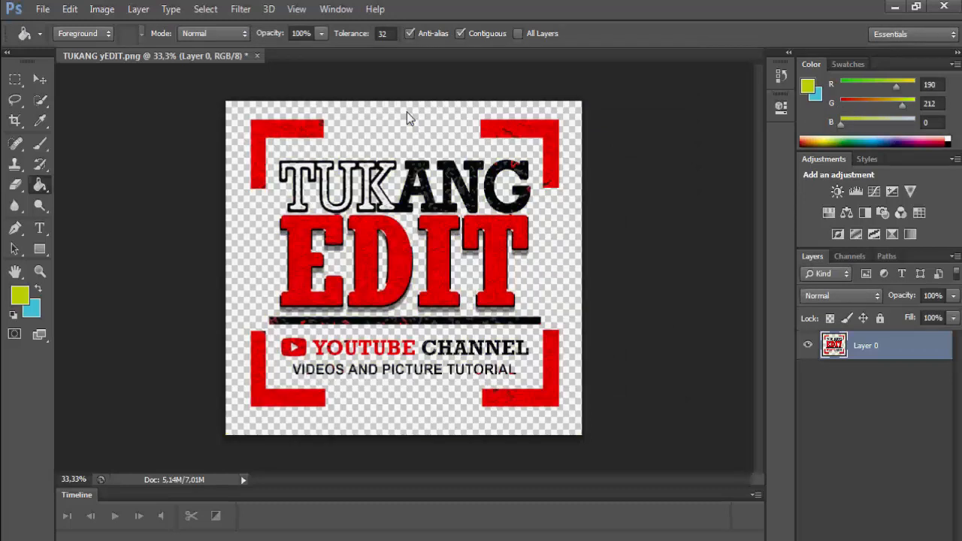
{"action": "left_click", "coordinate": [34, 175]}
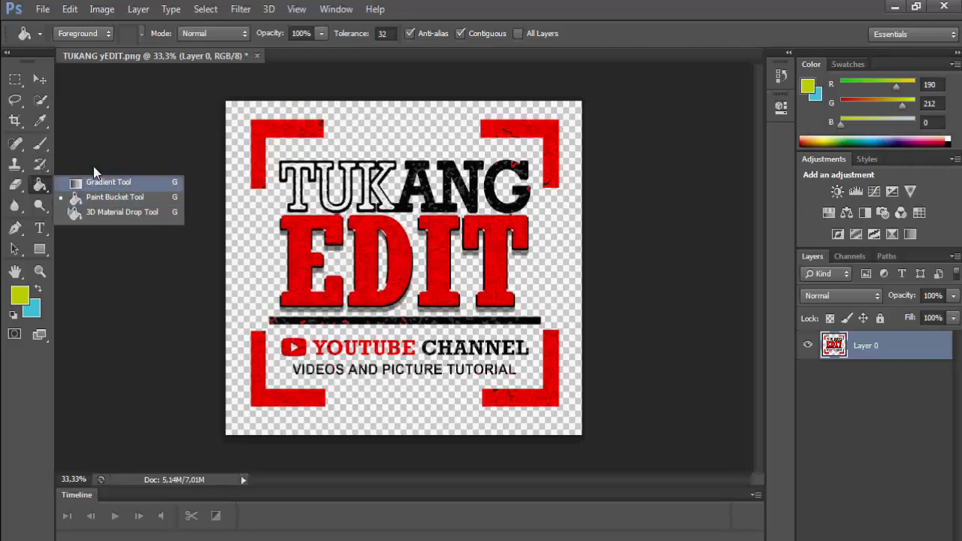
{"action": "left_click", "coordinate": [94, 175]}
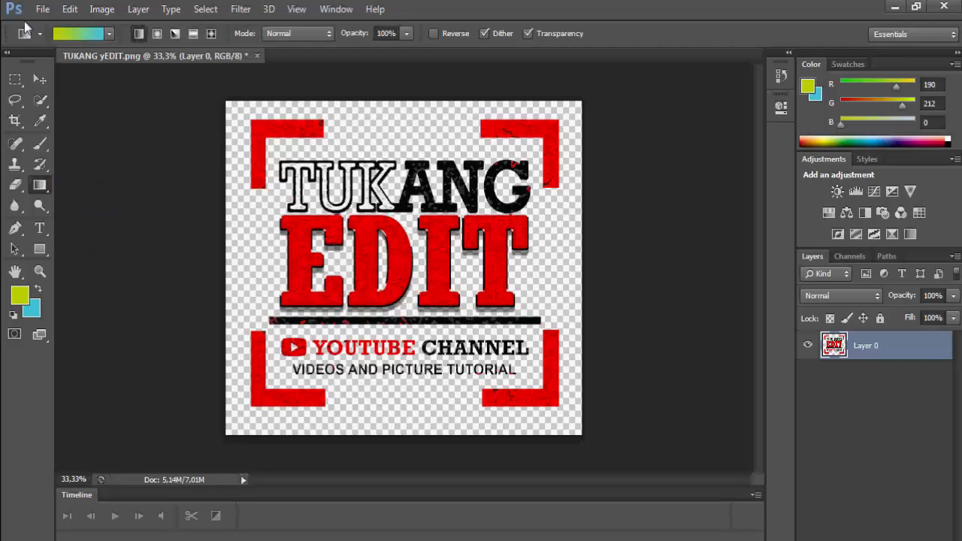
{"action": "left_click", "coordinate": [75, 33]}
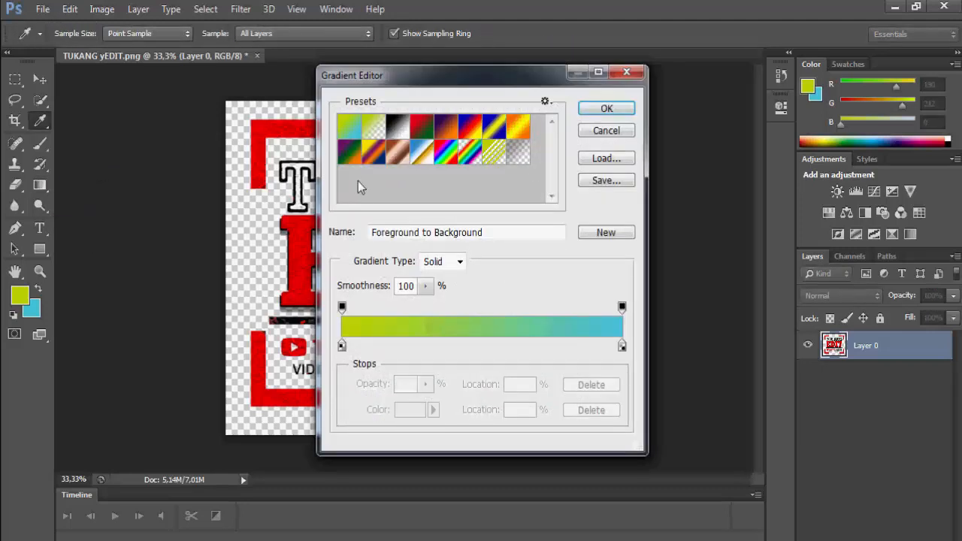
{"action": "left_click", "coordinate": [616, 129]}
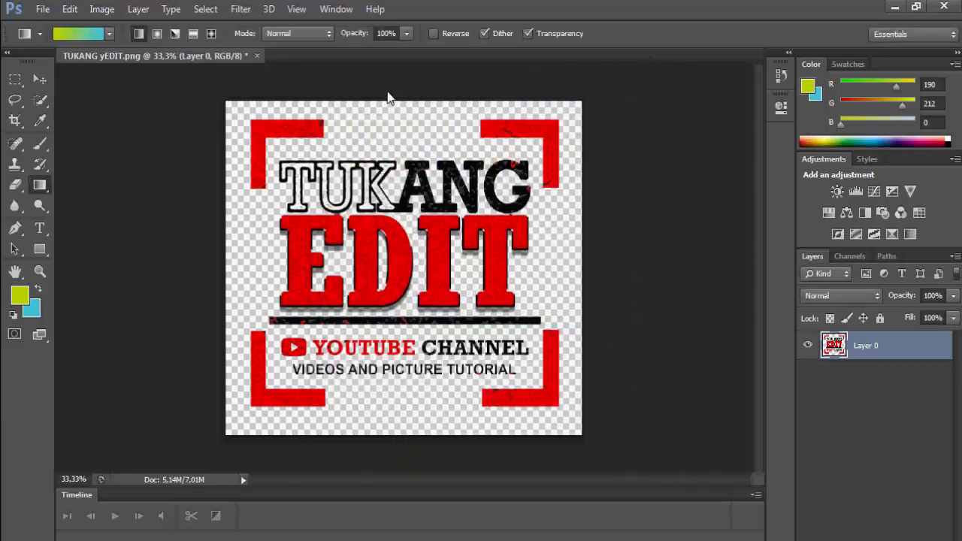
{"action": "left_click_drag", "start_coordinate": [398, 102], "coordinate": [389, 405]}
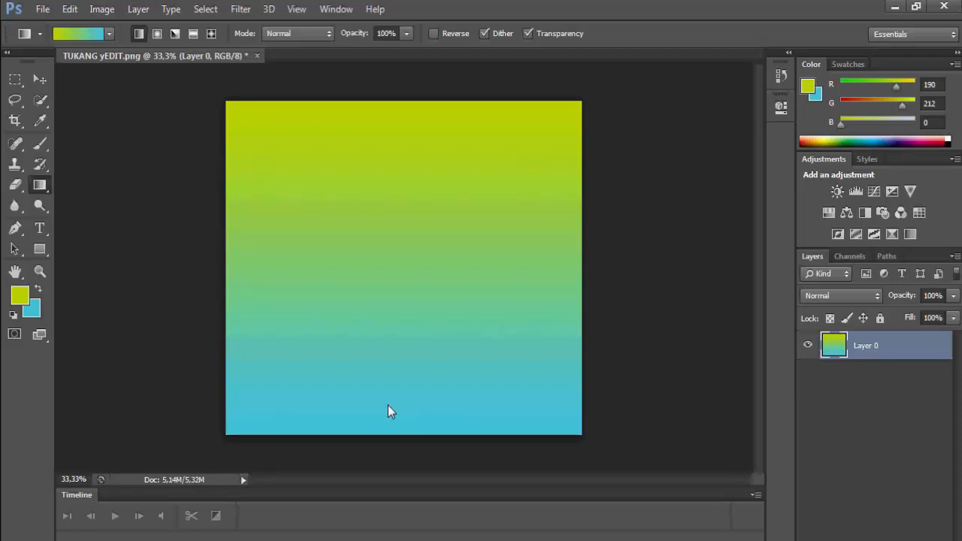
{"action": "key", "text": "ctrl+z"}
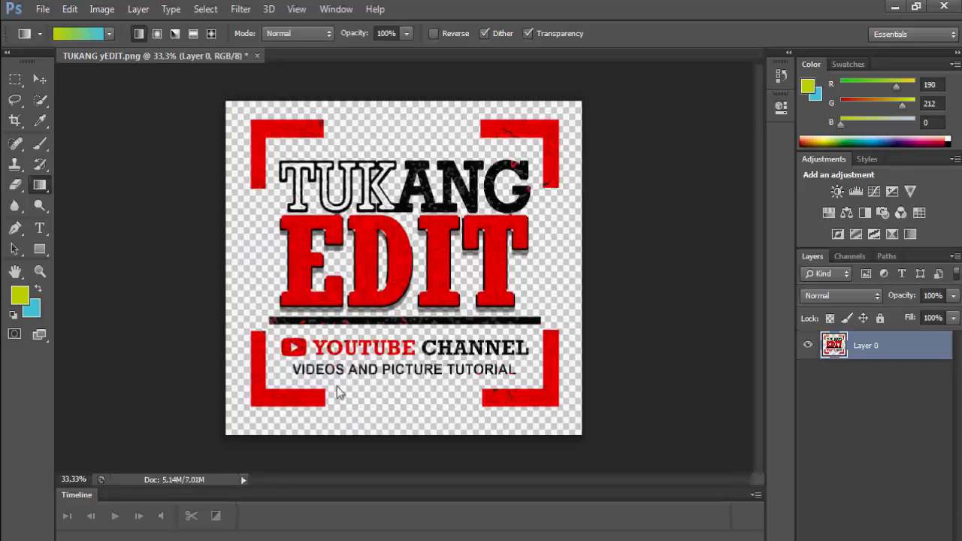
{"action": "left_click", "coordinate": [14, 182]}
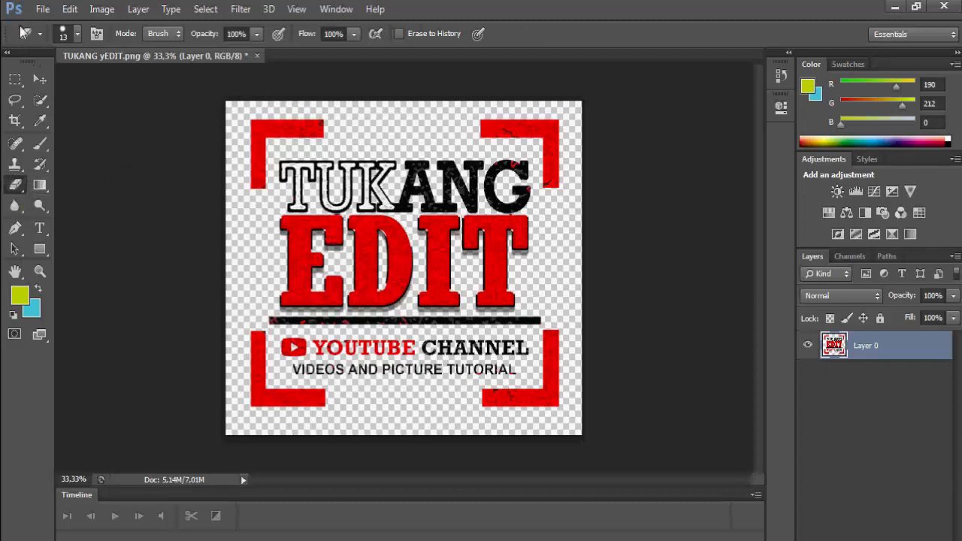
{"action": "left_click", "coordinate": [77, 33]}
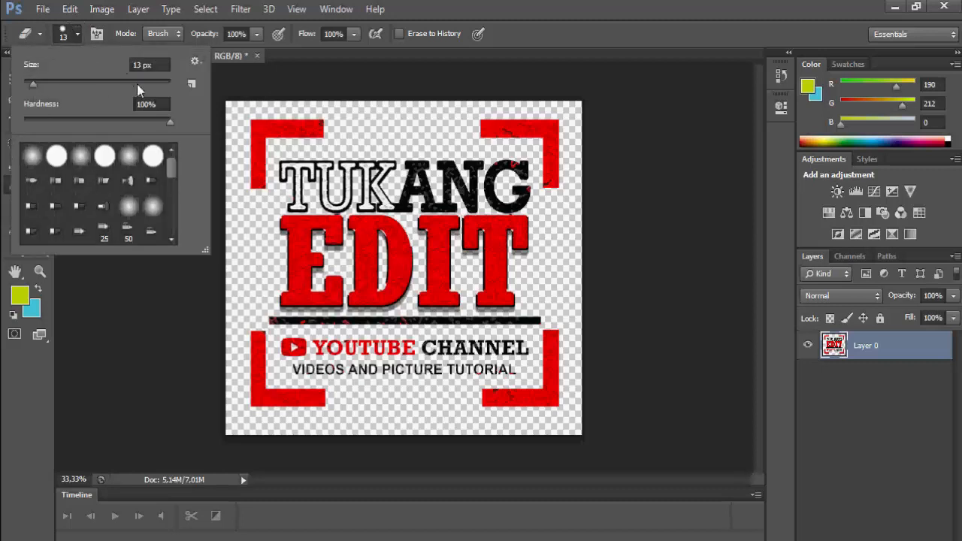
{"action": "left_click_drag", "start_coordinate": [49, 69], "coordinate": [70, 72]}
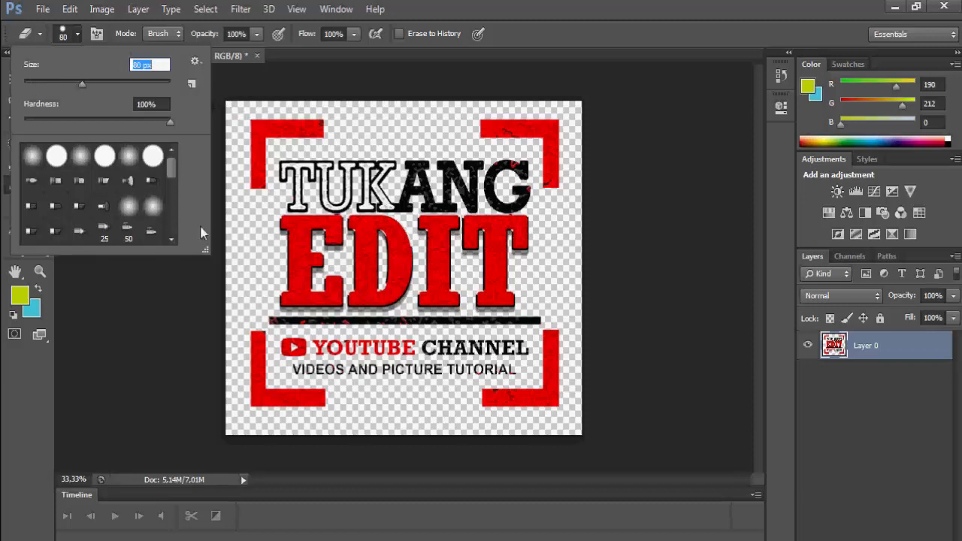
{"action": "left_click", "coordinate": [155, 318]}
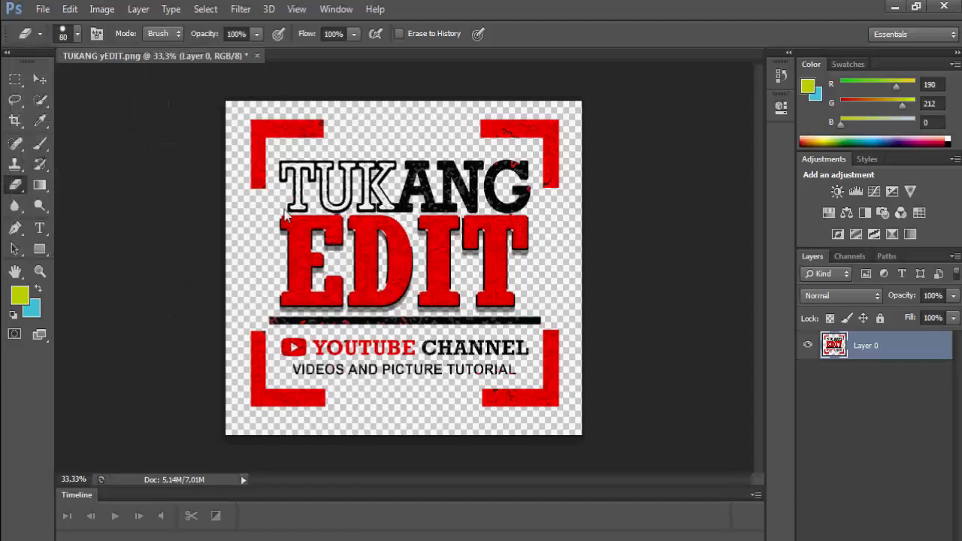
{"action": "mouse_move", "coordinate": [265, 243]}
{"action": "left_mouse_down"}
{"action": "mouse_move", "coordinate": [536, 236]}
{"action": "mouse_move", "coordinate": [389, 208]}
{"action": "mouse_move", "coordinate": [427, 203]}
{"action": "mouse_move", "coordinate": [356, 191]}
{"action": "mouse_move", "coordinate": [444, 179]}
{"action": "mouse_move", "coordinate": [362, 173]}
{"action": "mouse_move", "coordinate": [406, 159]}
{"action": "mouse_move", "coordinate": [293, 158]}
{"action": "mouse_move", "coordinate": [340, 164]}
{"action": "mouse_move", "coordinate": [348, 200]}
{"action": "mouse_move", "coordinate": [280, 209]}
{"action": "mouse_move", "coordinate": [425, 239]}
{"action": "left_mouse_up"}
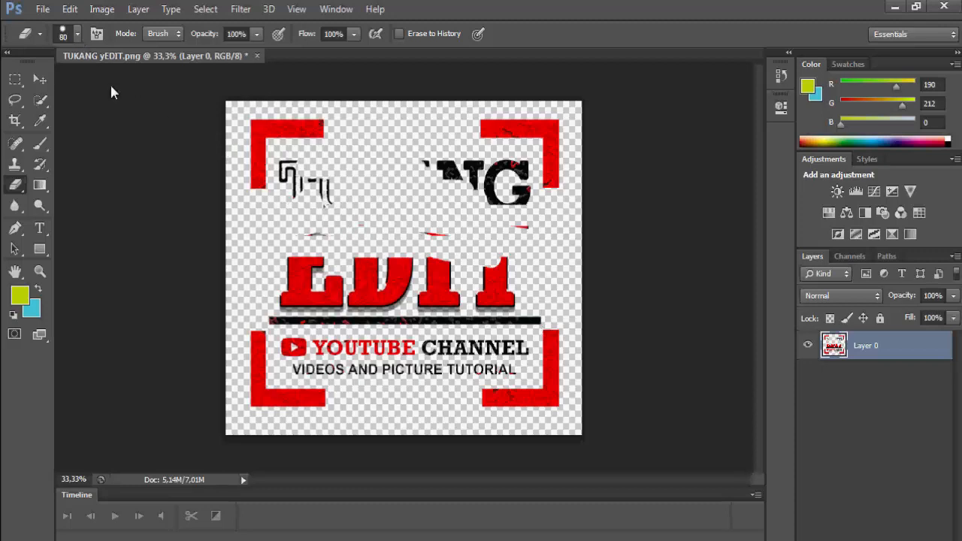
{"action": "left_click", "coordinate": [68, 11]}
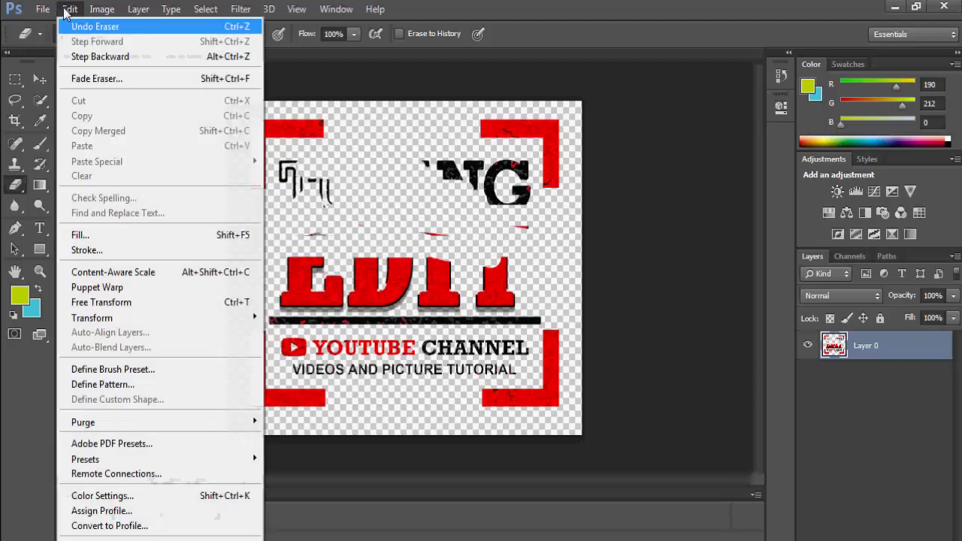
{"action": "left_click", "coordinate": [83, 27]}
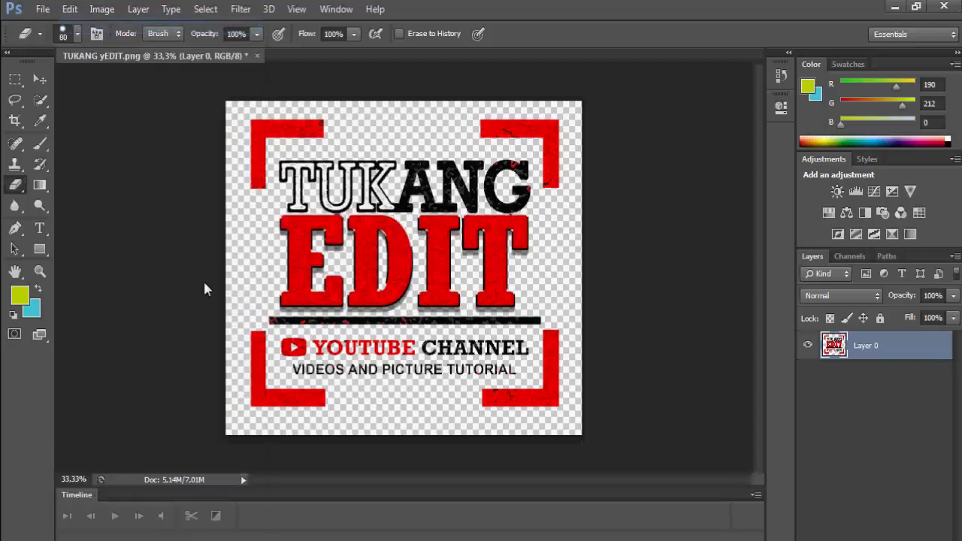
{"action": "left_click", "coordinate": [11, 203]}
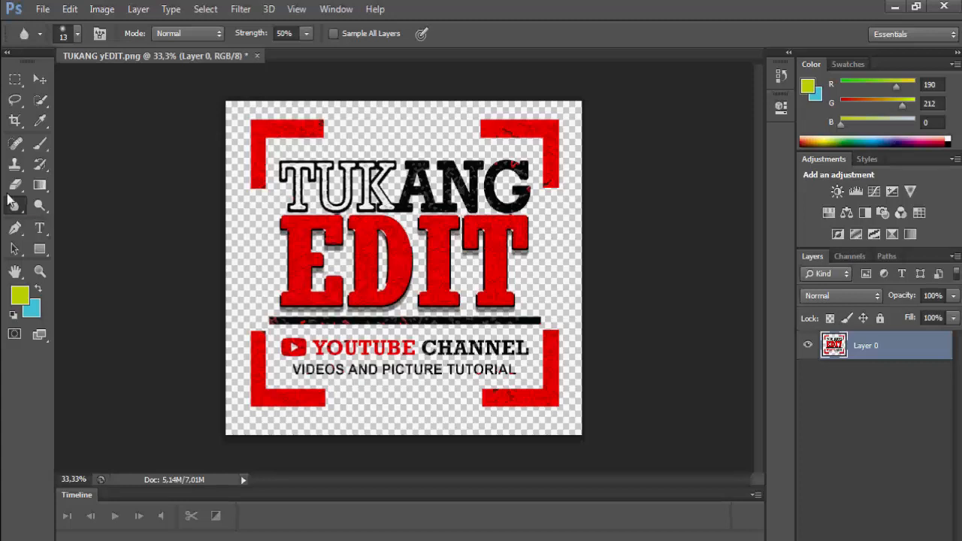
{"action": "left_click", "coordinate": [71, 33]}
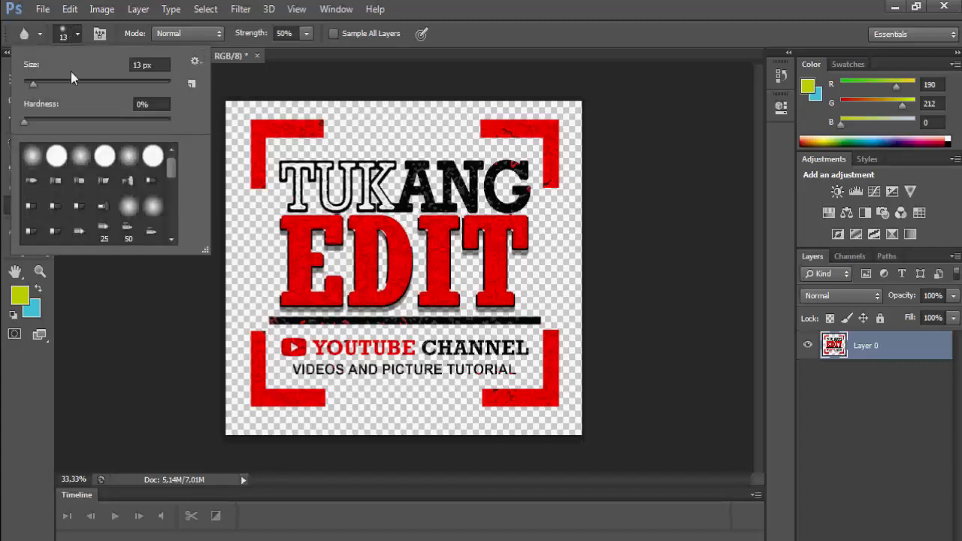
{"action": "left_click", "coordinate": [97, 148]}
{"action": "left_click_drag", "start_coordinate": [81, 73], "coordinate": [146, 70]}
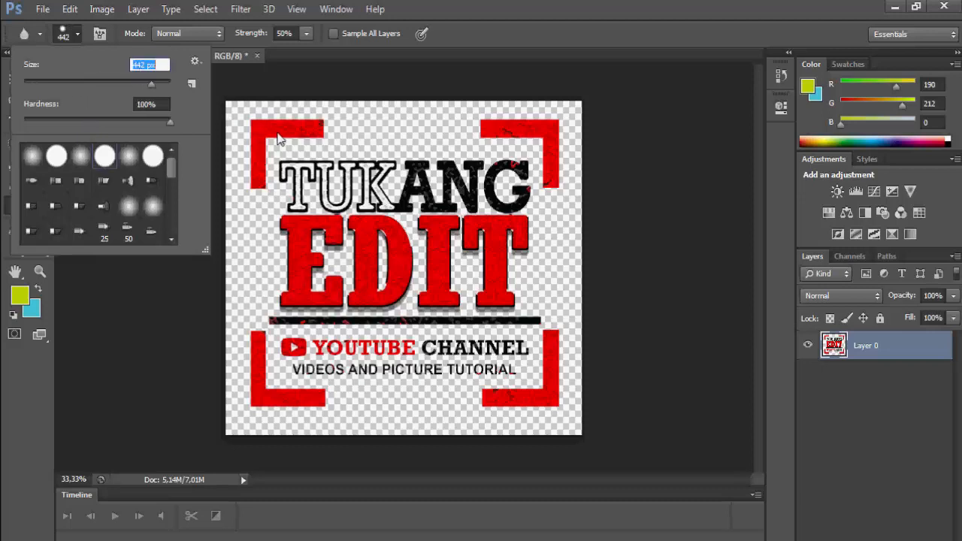
{"action": "left_click", "coordinate": [137, 385]}
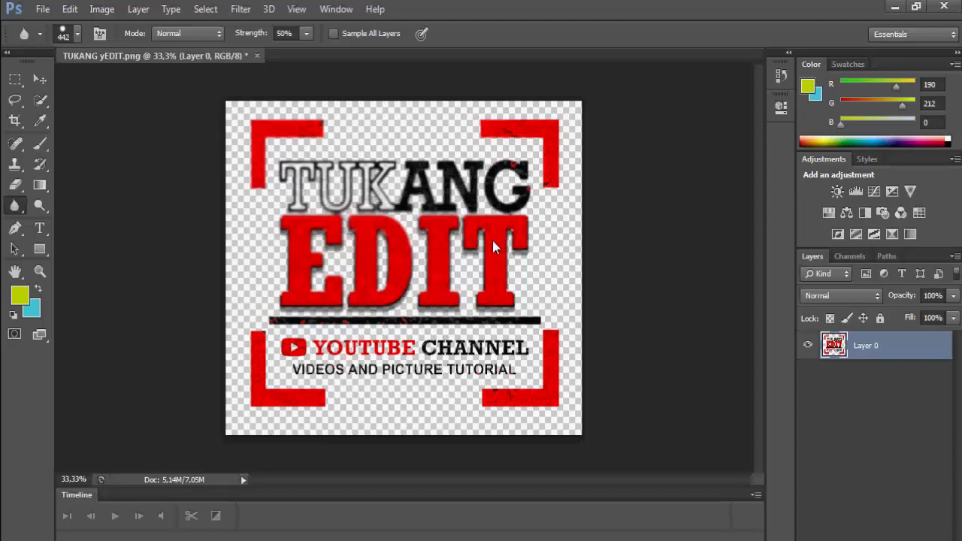
{"action": "key", "text": "ctrl+z"}
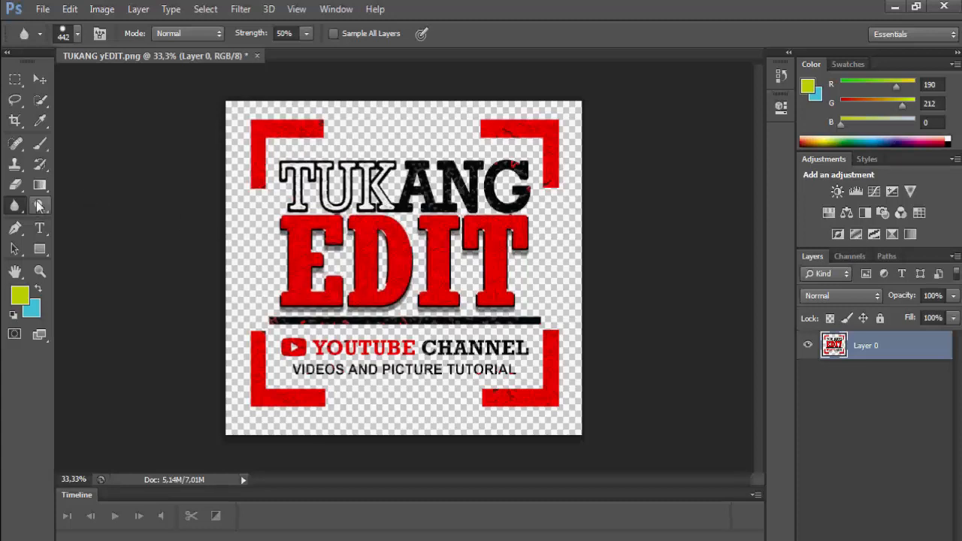
{"action": "left_click", "coordinate": [39, 207]}
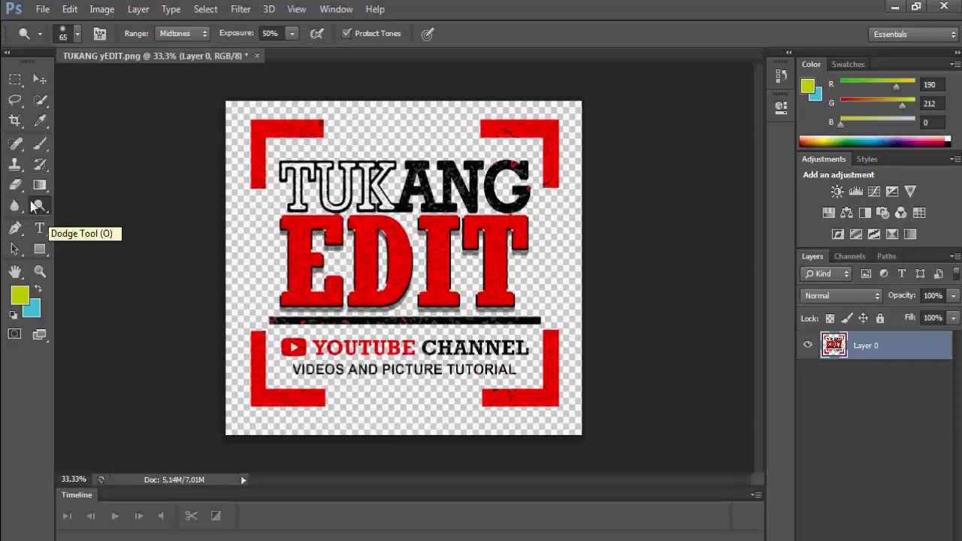
{"action": "left_click", "coordinate": [64, 31]}
{"action": "left_click", "coordinate": [56, 155]}
{"action": "left_click_drag", "start_coordinate": [64, 75], "coordinate": [109, 76]}
{"action": "left_click", "coordinate": [284, 227]}
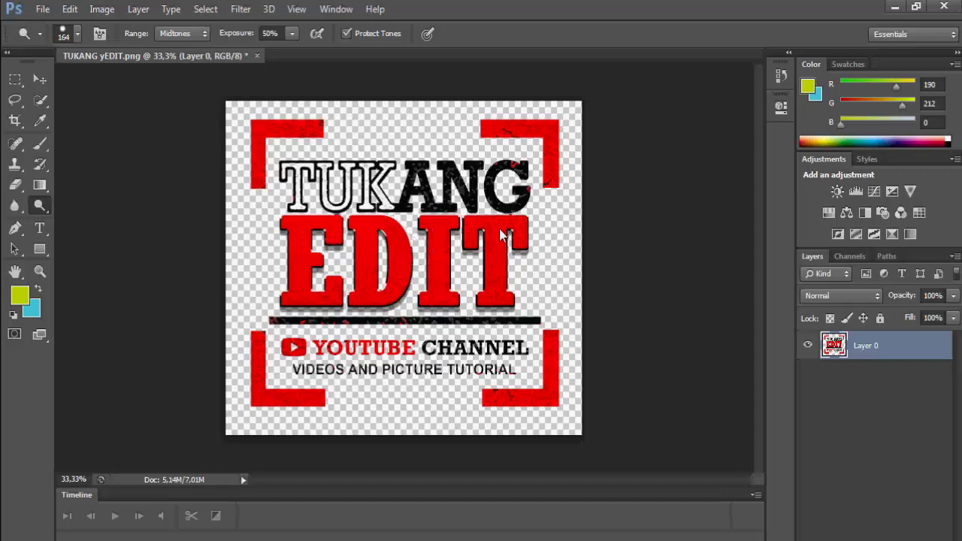
{"action": "key", "text": "z"}
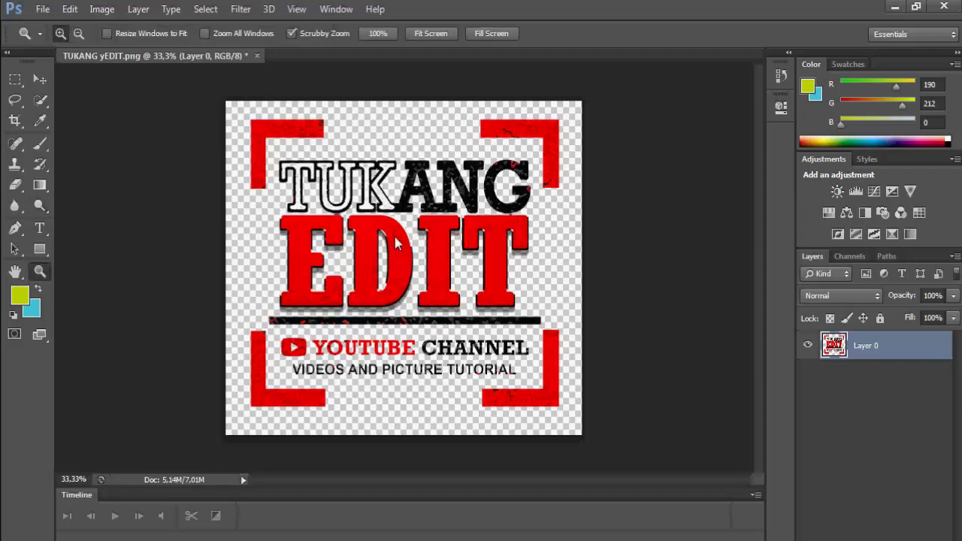
{"action": "left_click", "coordinate": [394, 236]}
{"action": "left_click", "coordinate": [395, 239]}
{"action": "left_click", "coordinate": [394, 239]}
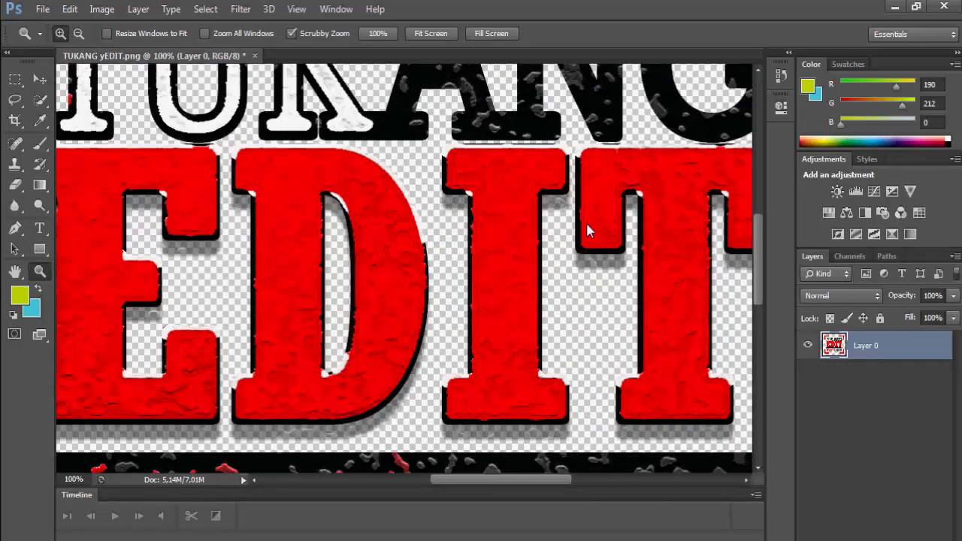
{"action": "left_click", "coordinate": [407, 229], "text": "alt"}
{"action": "left_click", "coordinate": [408, 229], "text": "alt"}
{"action": "left_click", "coordinate": [407, 230], "text": "alt"}
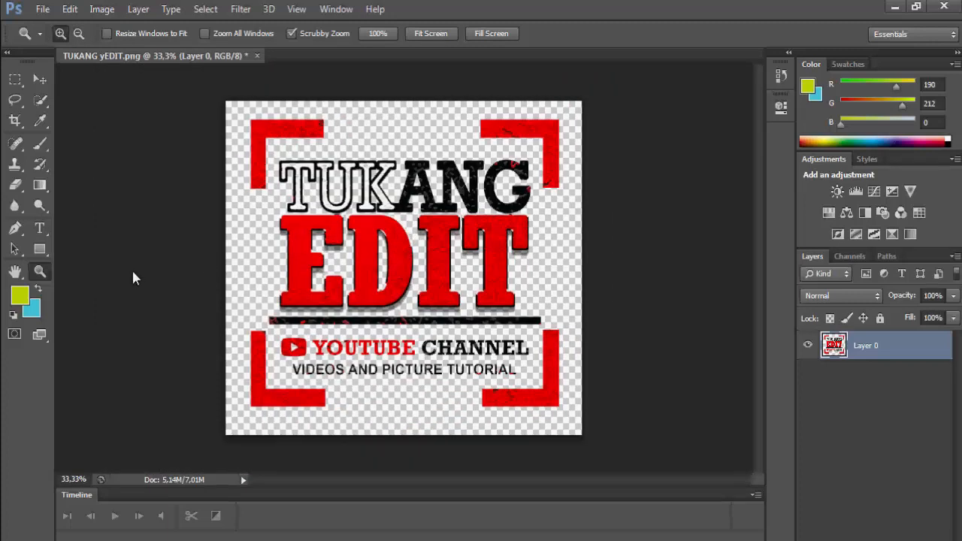
{"action": "left_click", "coordinate": [36, 220]}
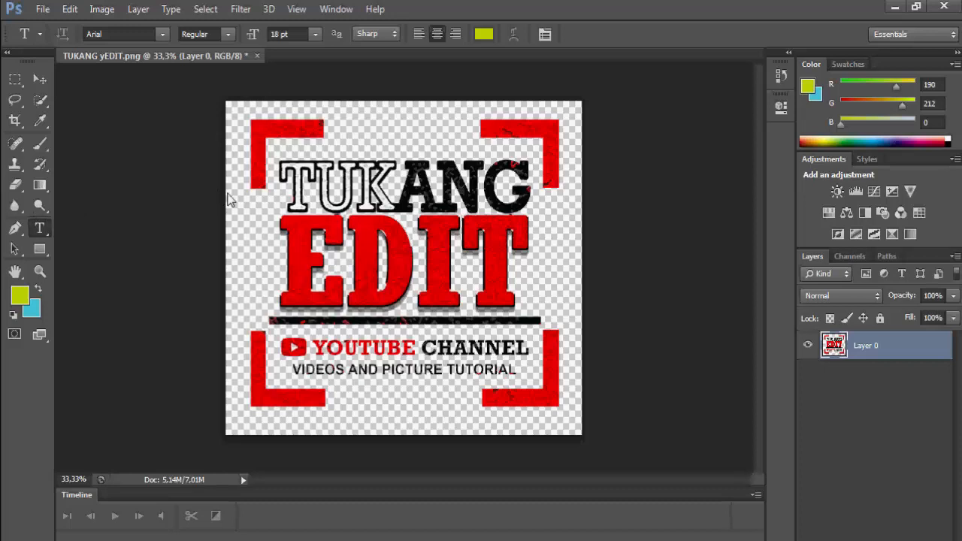
- Create a text layer reading 'TUKANG EDIT' beside the EDIT lettering, replacing a test word
{"action": "left_click", "coordinate": [295, 239]}
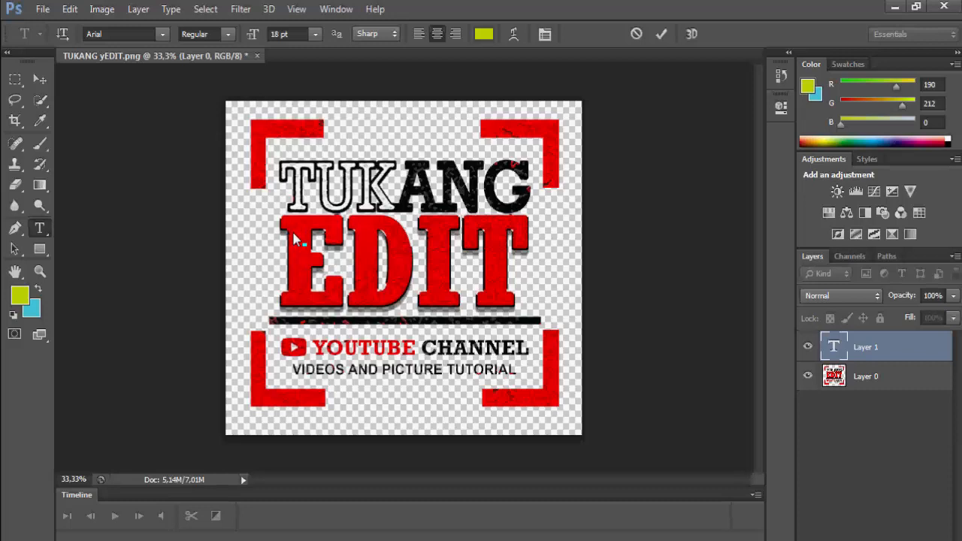
{"action": "type", "text": "tes"}
{"action": "key", "text": "ctrl+a"}
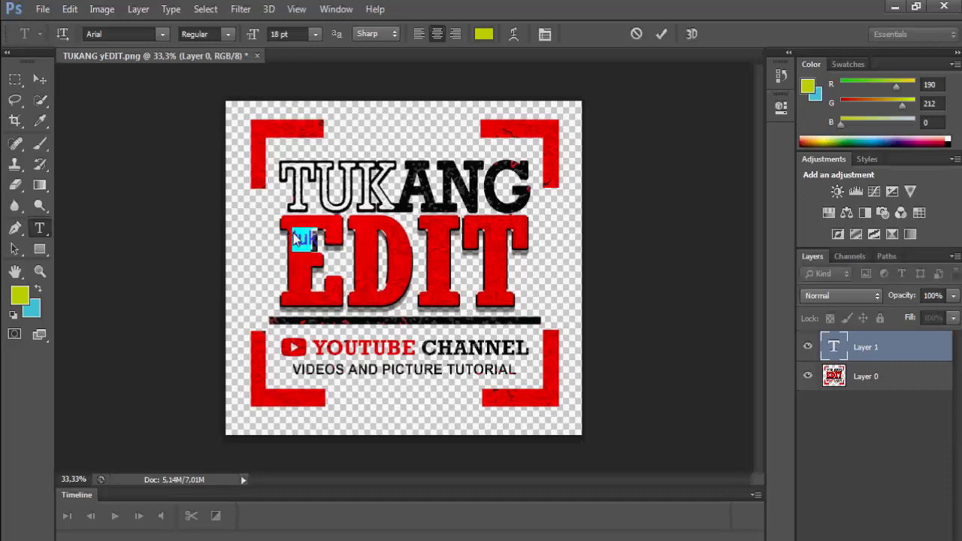
{"action": "key", "text": "BackSpace"}
{"action": "type", "text": "TU"}
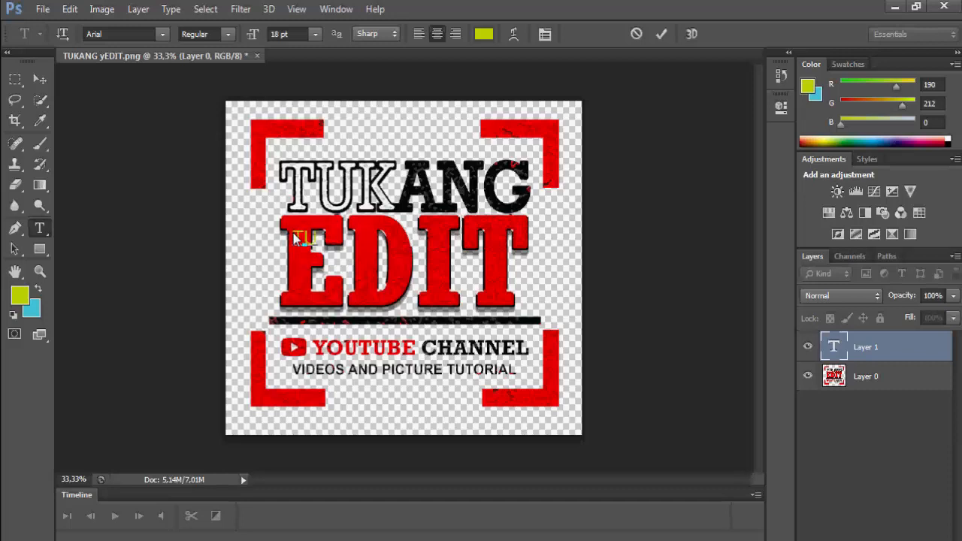
{"action": "type", "text": "KANG EDIT"}
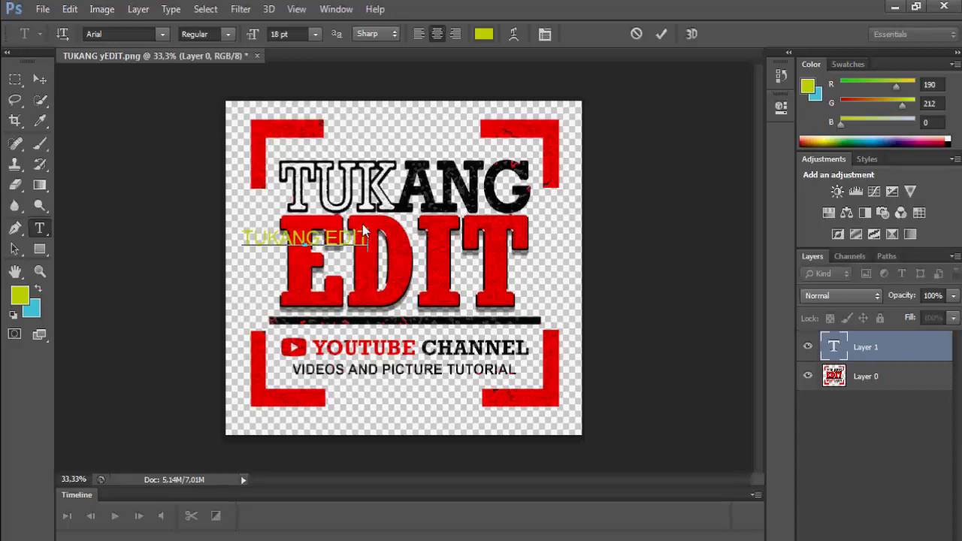
- Make the text 48 pt and red (ff0006), commit it, then delete the text layer
{"action": "left_click_drag", "start_coordinate": [369, 238], "coordinate": [234, 239]}
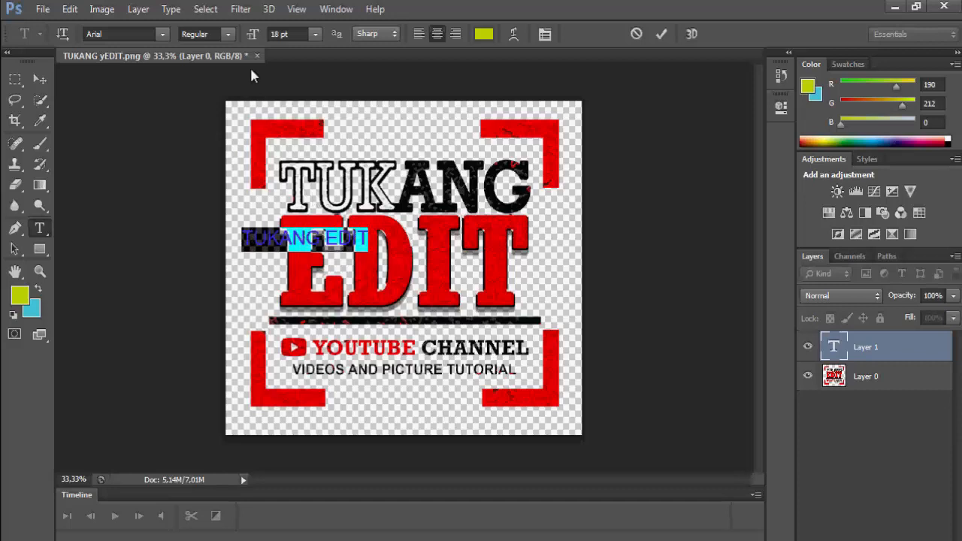
{"action": "left_click", "coordinate": [315, 34]}
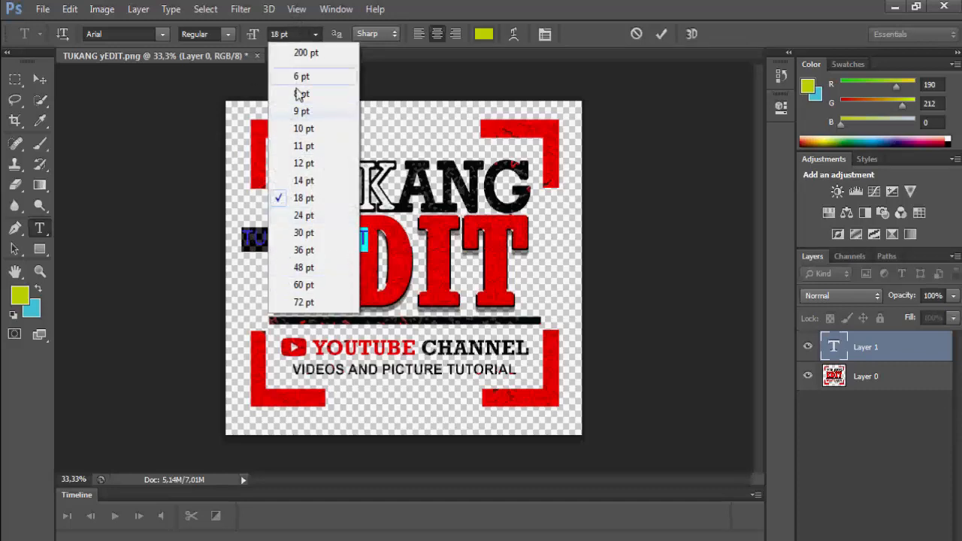
{"action": "left_click", "coordinate": [291, 267]}
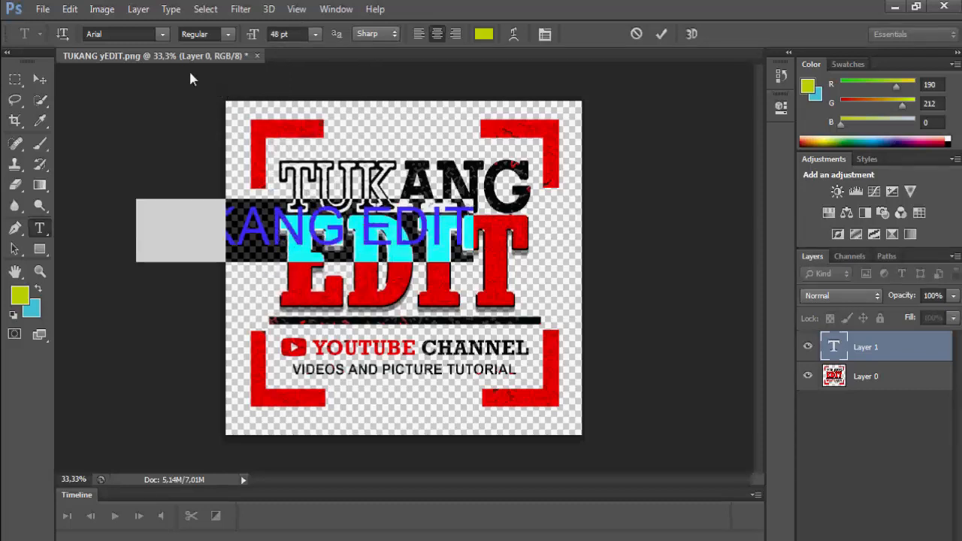
{"action": "left_click", "coordinate": [19, 295]}
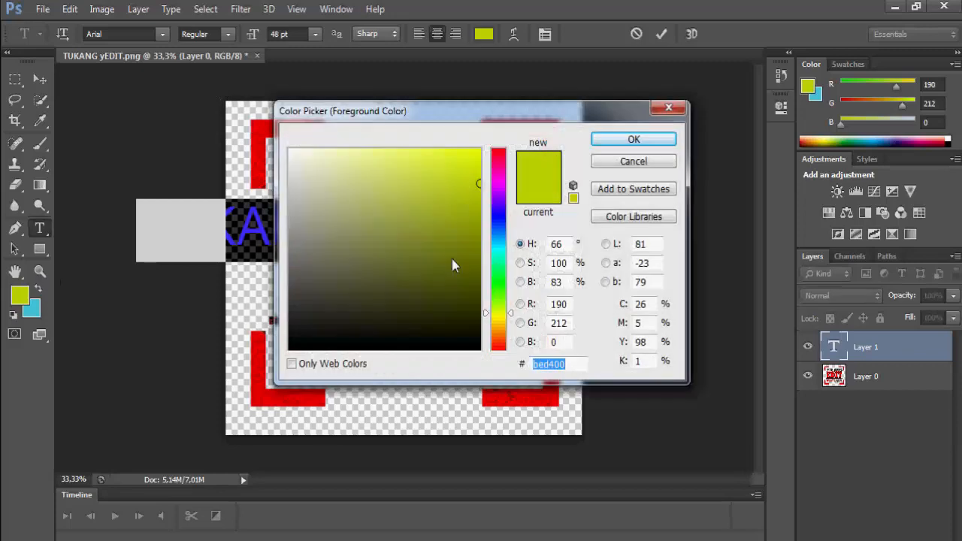
{"action": "mouse_move", "coordinate": [490, 183]}
{"action": "left_mouse_down"}
{"action": "mouse_move", "coordinate": [490, 148]}
{"action": "mouse_move", "coordinate": [474, 133]}
{"action": "left_mouse_up"}
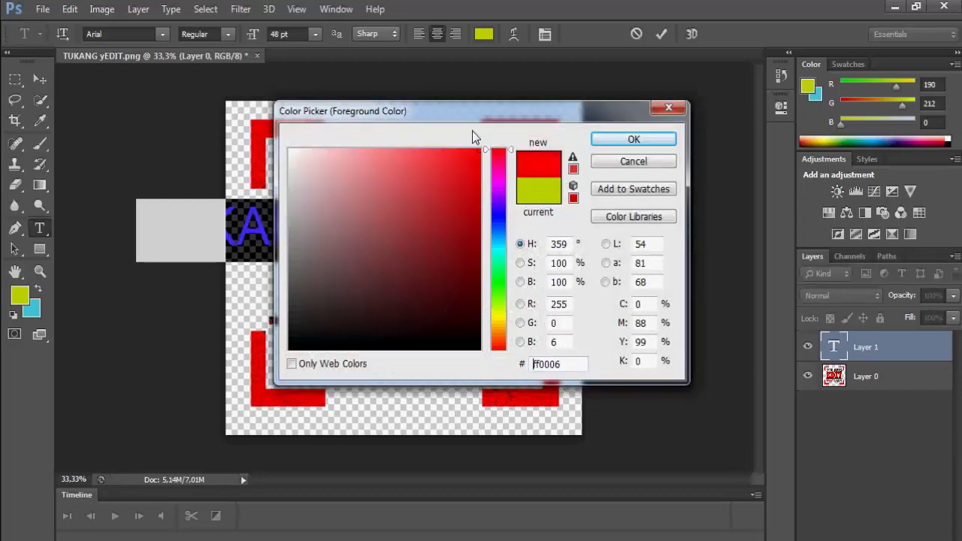
{"action": "left_click", "coordinate": [610, 139]}
{"action": "left_click", "coordinate": [371, 218]}
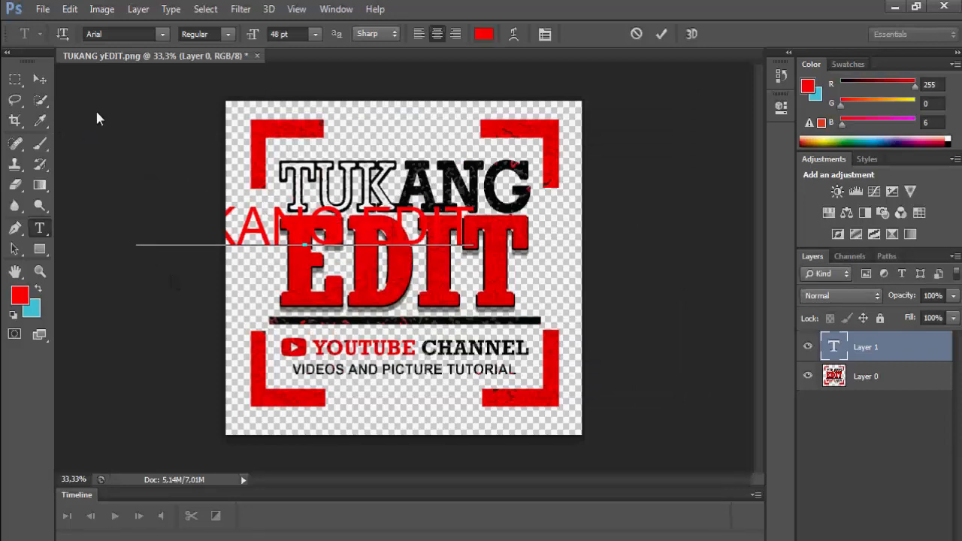
{"action": "left_click", "coordinate": [39, 79]}
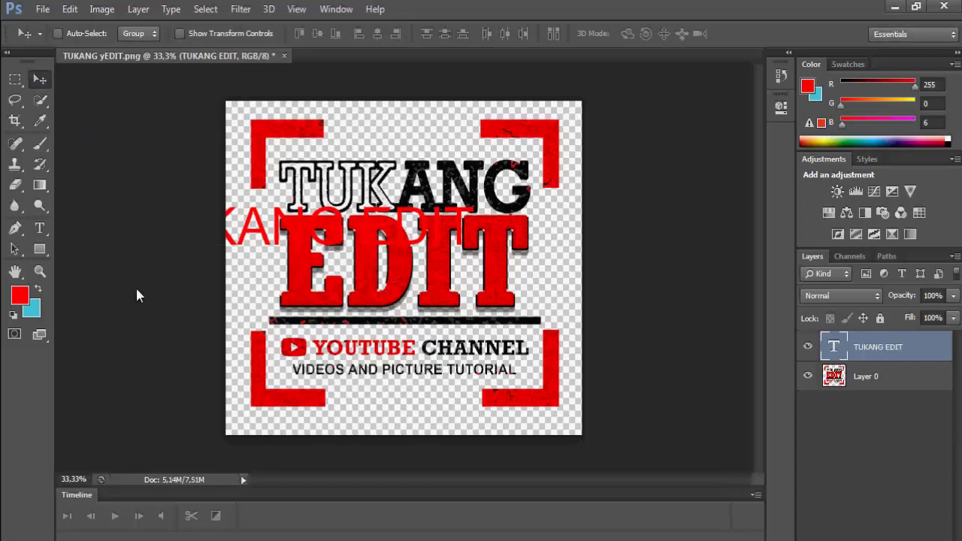
{"action": "key", "text": "Delete"}
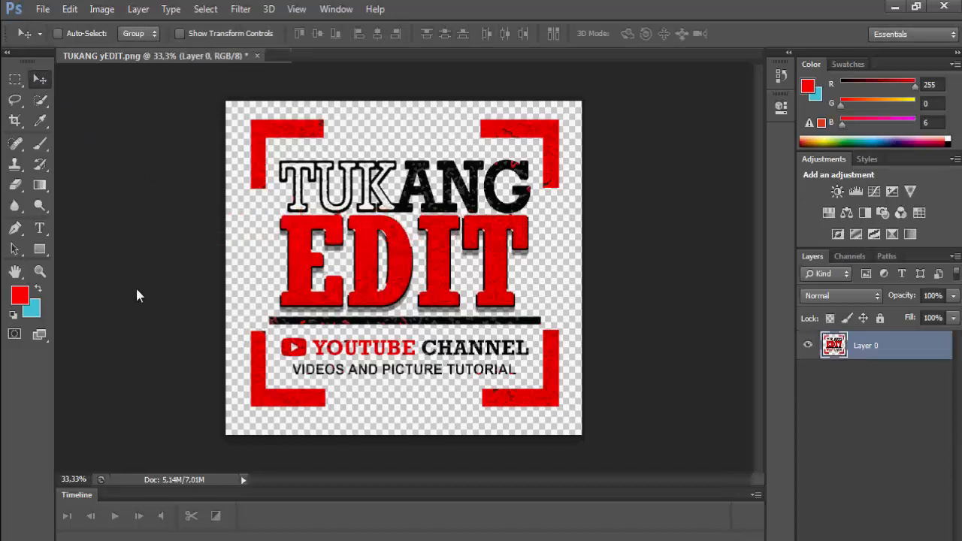
- Draw a closed four-point rotated-square path across the logo with the Pen tool
{"action": "left_click", "coordinate": [7, 222]}
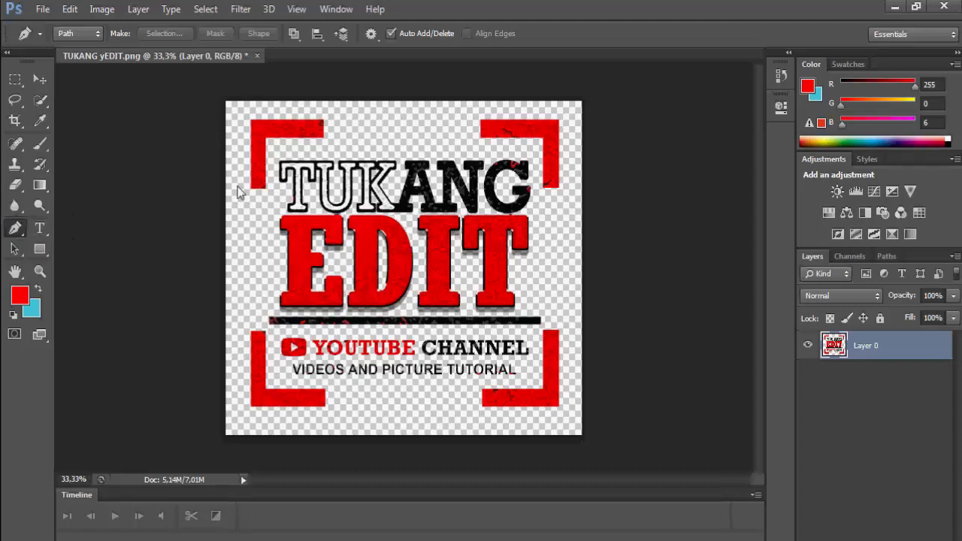
{"action": "left_click", "coordinate": [241, 245]}
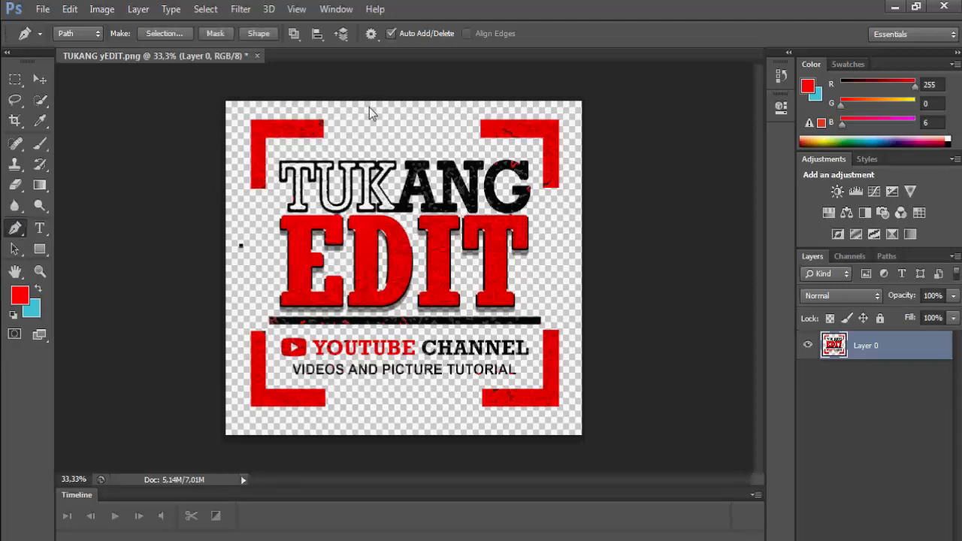
{"action": "left_click", "coordinate": [503, 283]}
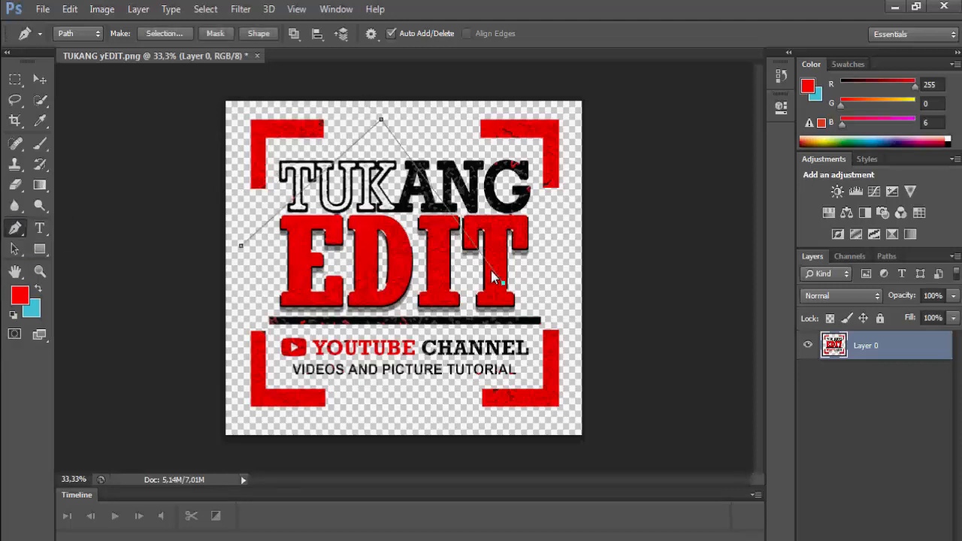
{"action": "left_click", "coordinate": [283, 295]}
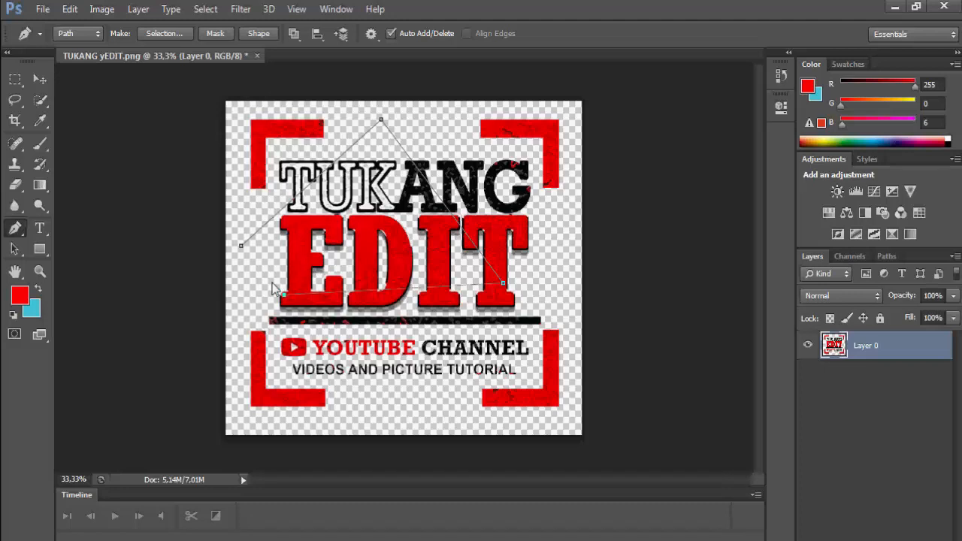
{"action": "left_click", "coordinate": [228, 235], "text": "ctrl"}
- Convert the path into a selection, clear its pixels, then undo the clear
{"action": "right_click", "coordinate": [304, 232]}
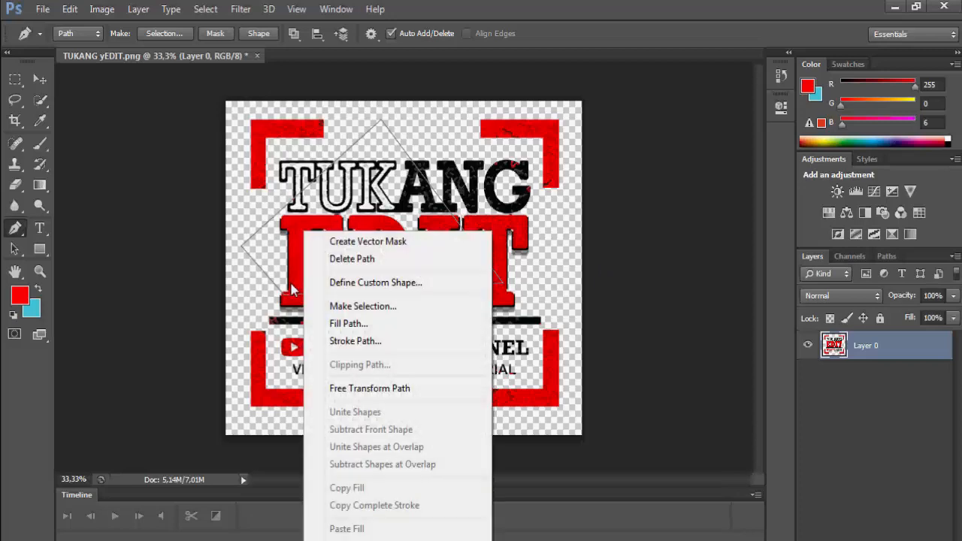
{"action": "left_click", "coordinate": [361, 305]}
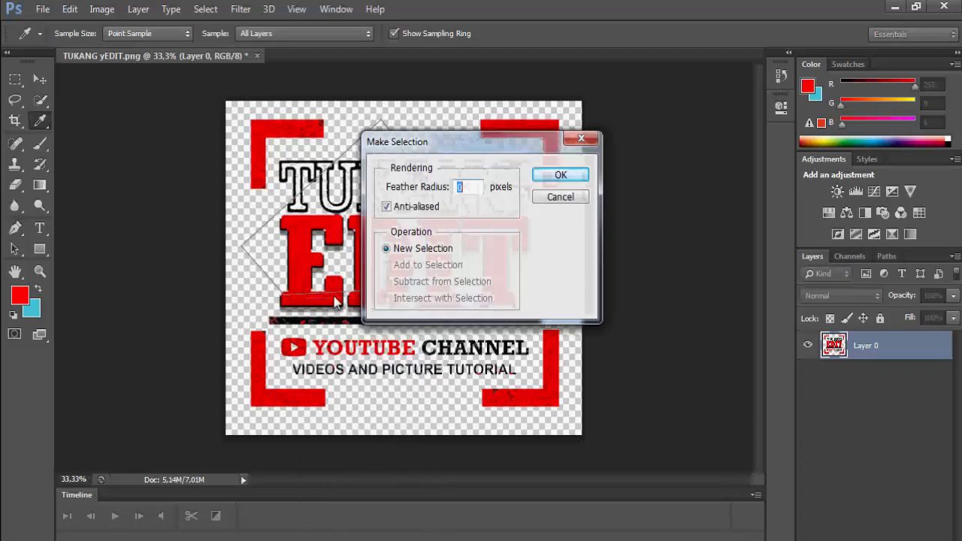
{"action": "left_click", "coordinate": [562, 172]}
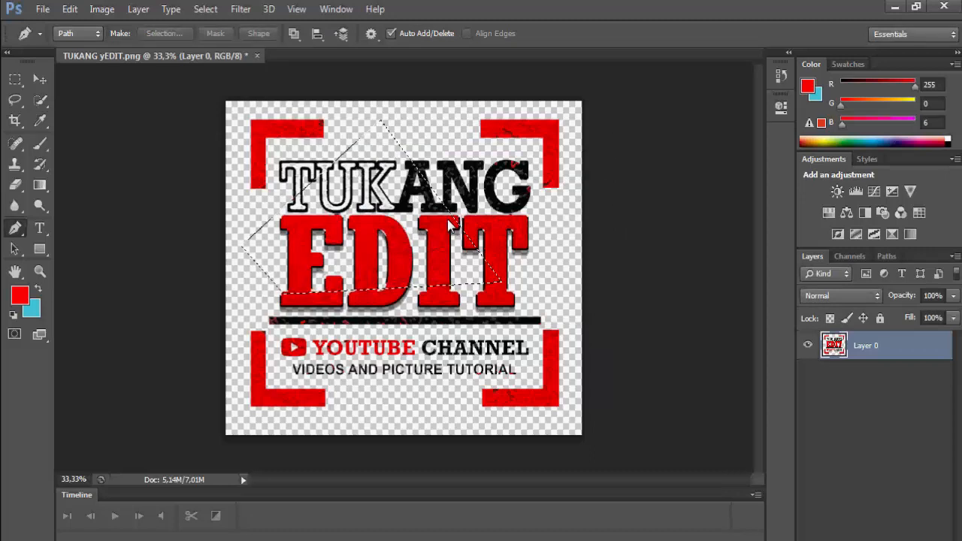
{"action": "key", "text": "Delete"}
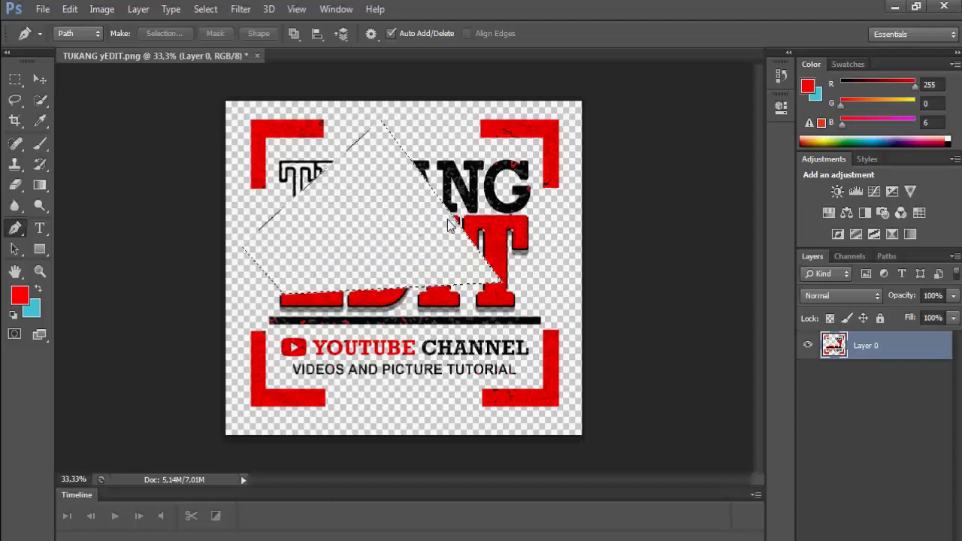
{"action": "key", "text": "ctrl+z"}
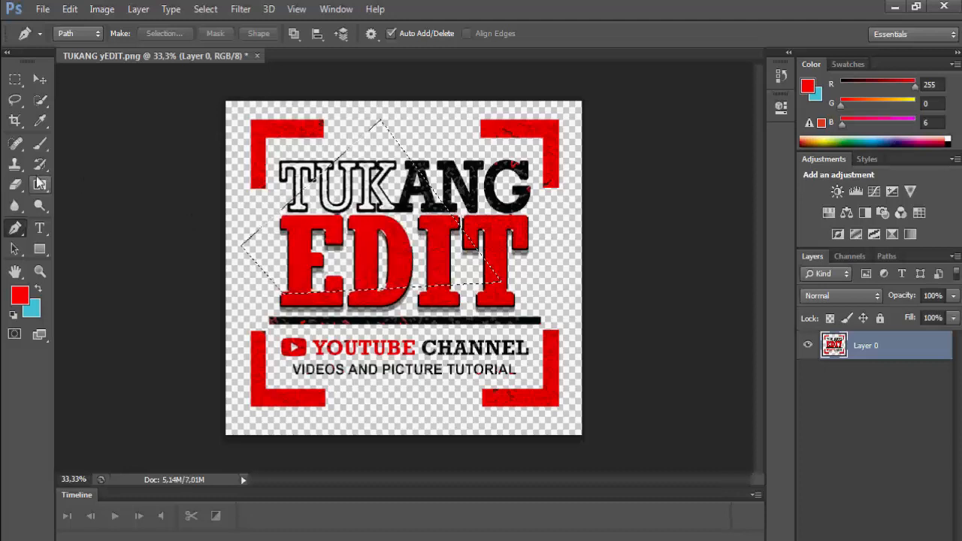
- Fill the rotated-square selection with red using the Paint Bucket, then undo the fill
{"action": "mouse_move", "coordinate": [40, 184]}
{"action": "left_mouse_down"}
{"action": "mouse_move", "coordinate": [69, 184]}
{"action": "mouse_move", "coordinate": [83, 197]}
{"action": "left_mouse_up"}
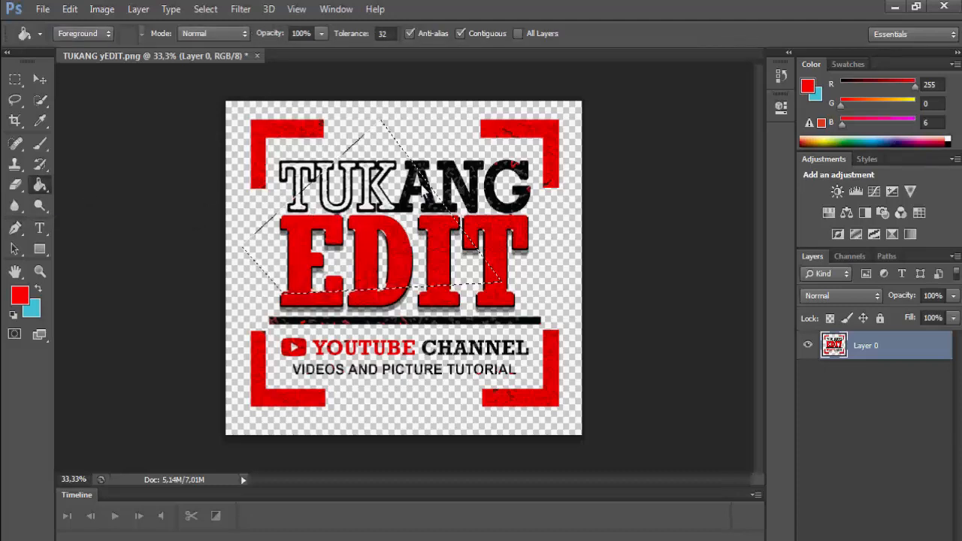
{"action": "left_click", "coordinate": [368, 143]}
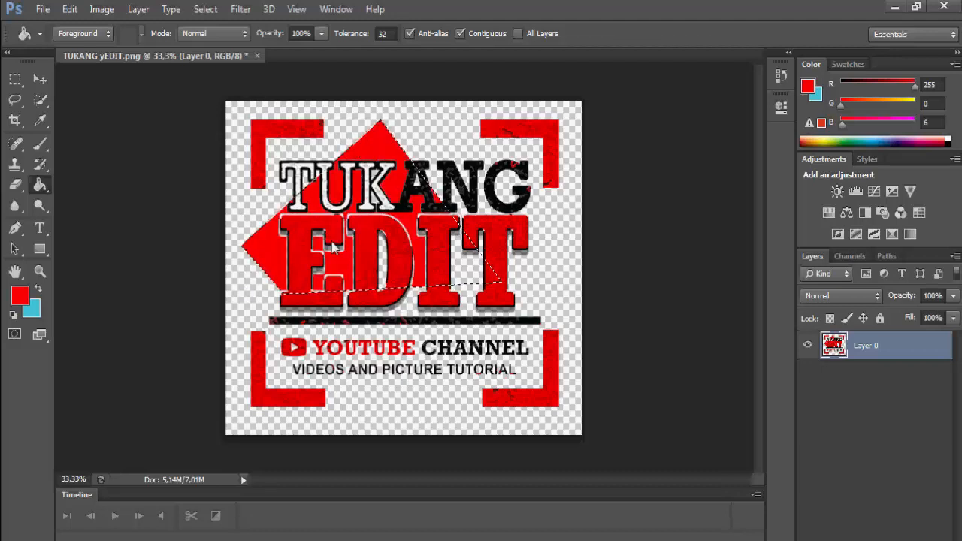
{"action": "key", "text": "ctrl+z"}
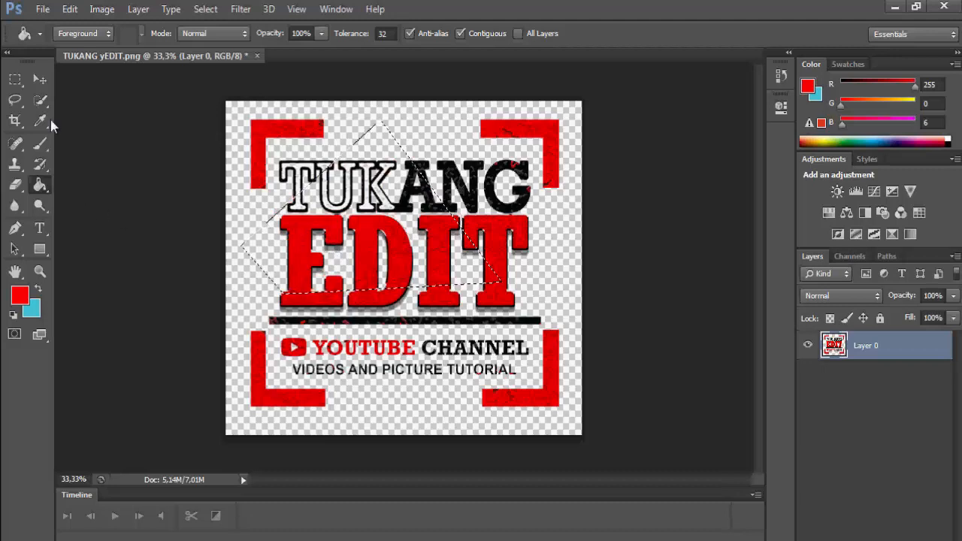
- Deselect the rotated-square selection with a Rectangular Marquee click
{"action": "left_click", "coordinate": [15, 79]}
{"action": "left_click", "coordinate": [107, 160]}
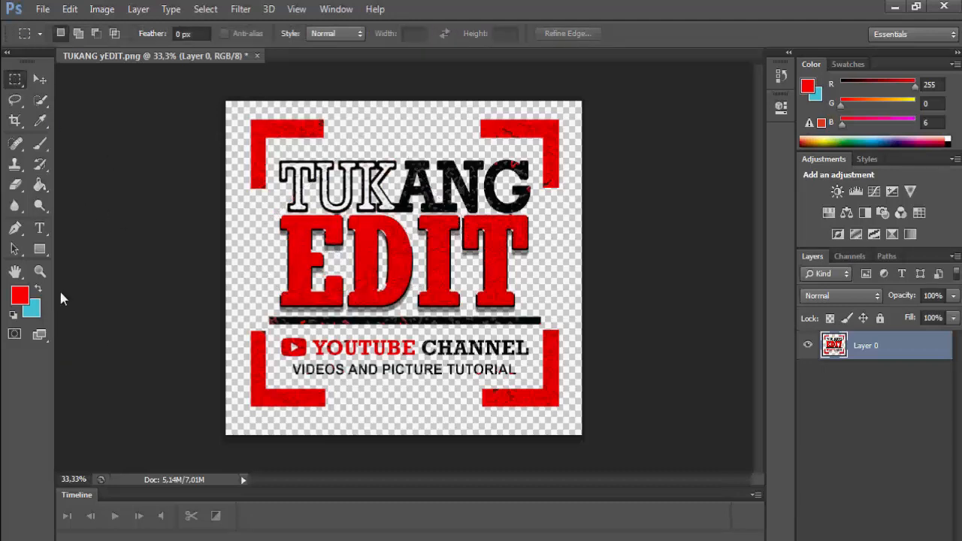
{"action": "left_click", "coordinate": [14, 248]}
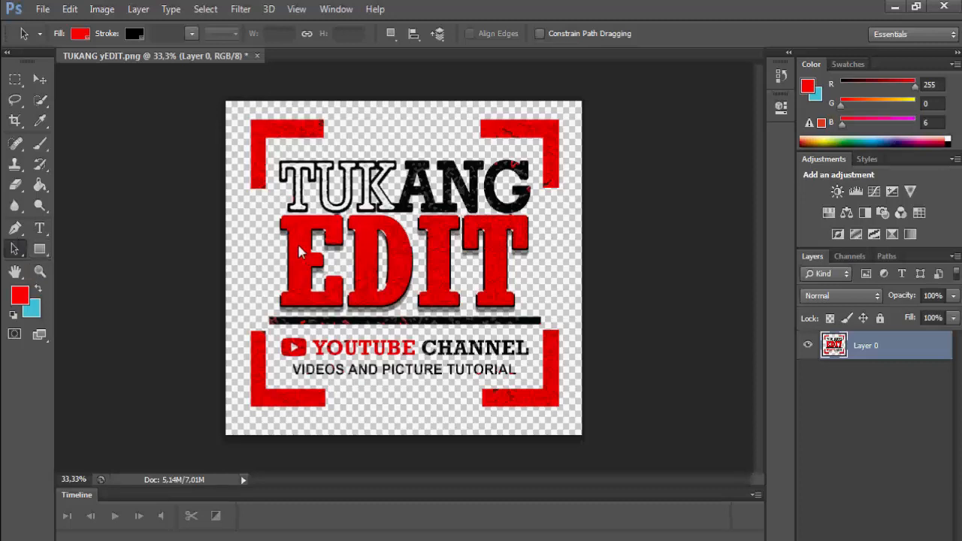
{"action": "left_click", "coordinate": [40, 249]}
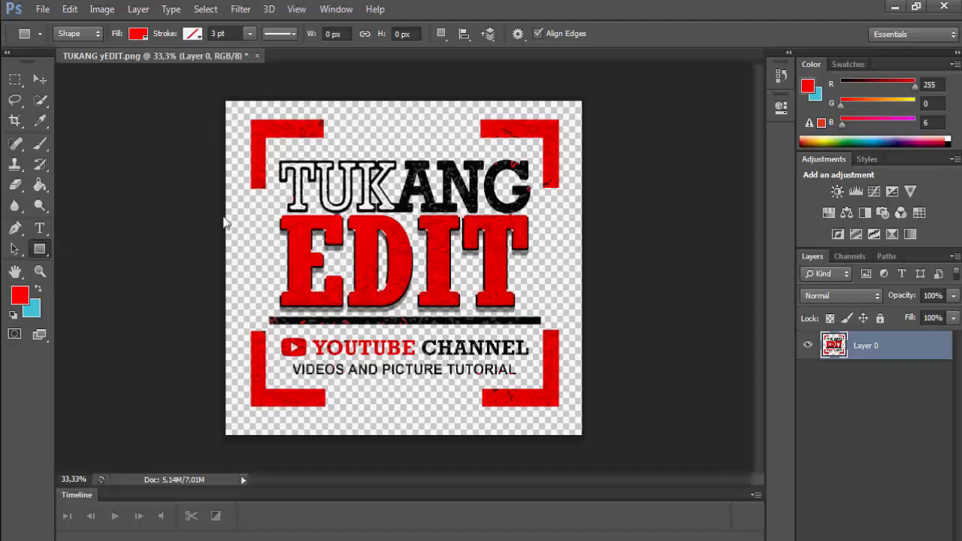
{"action": "left_click_drag", "start_coordinate": [235, 230], "coordinate": [563, 303]}
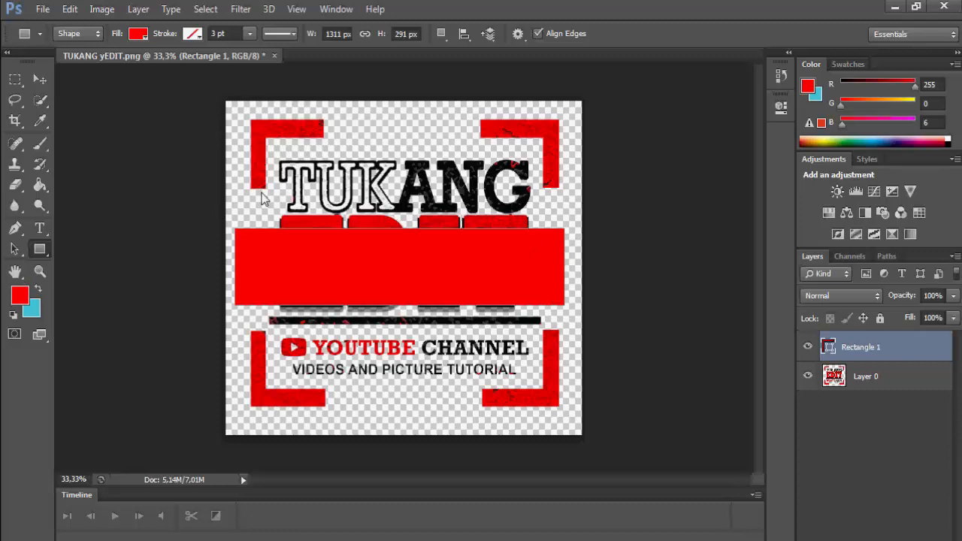
{"action": "key", "text": "ctrl+z"}
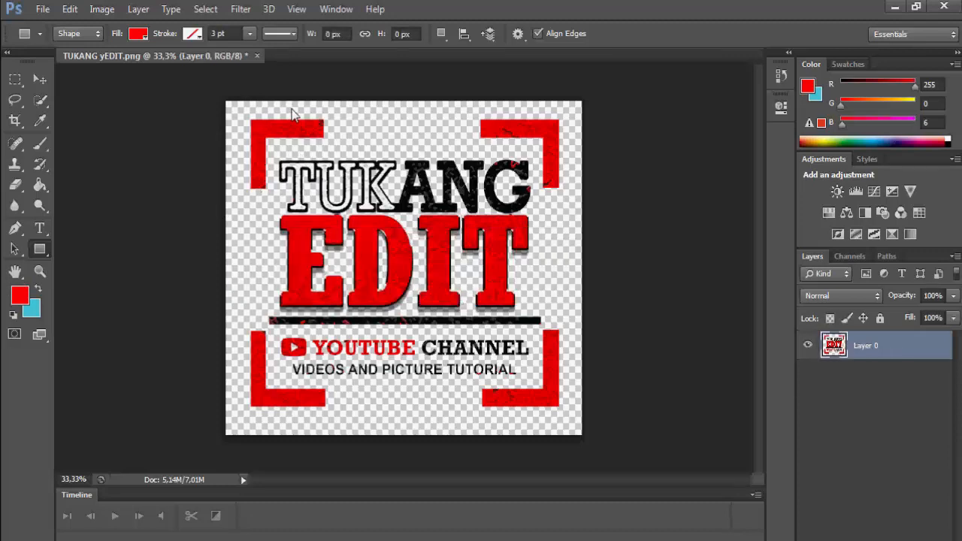
{"action": "left_click_drag", "start_coordinate": [305, 121], "coordinate": [484, 410]}
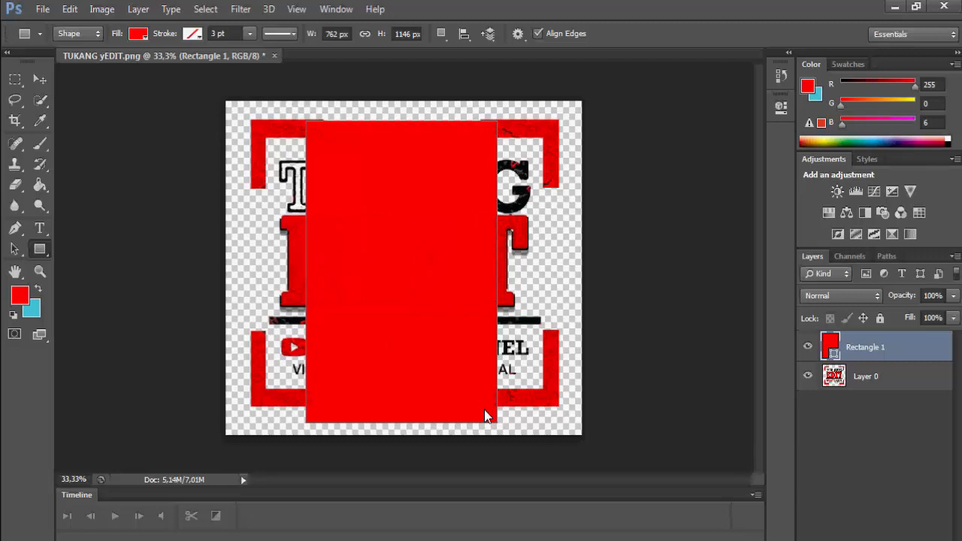
{"action": "key", "text": "ctrl+z"}
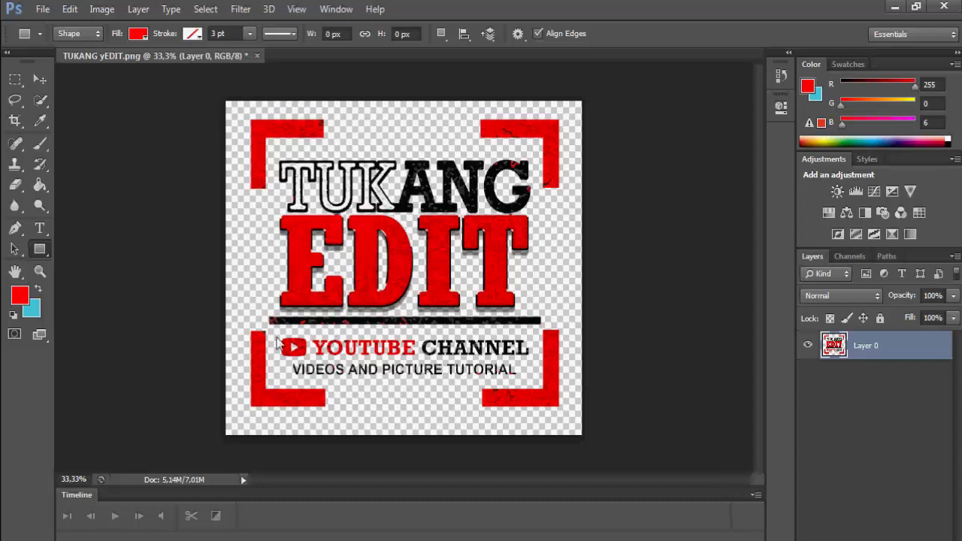
{"action": "left_click", "coordinate": [40, 271]}
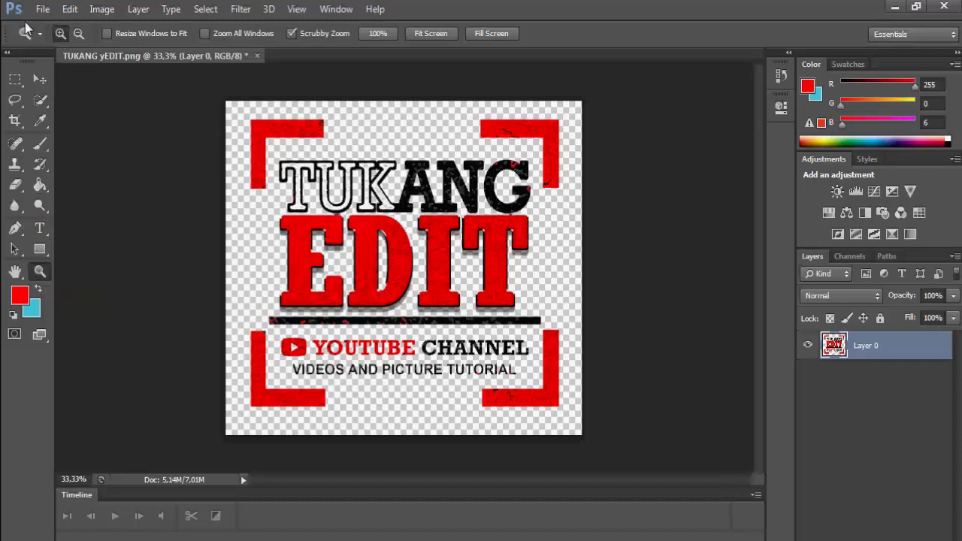
{"action": "left_click", "coordinate": [389, 240]}
{"action": "left_click", "coordinate": [389, 241]}
{"action": "left_click", "coordinate": [389, 241]}
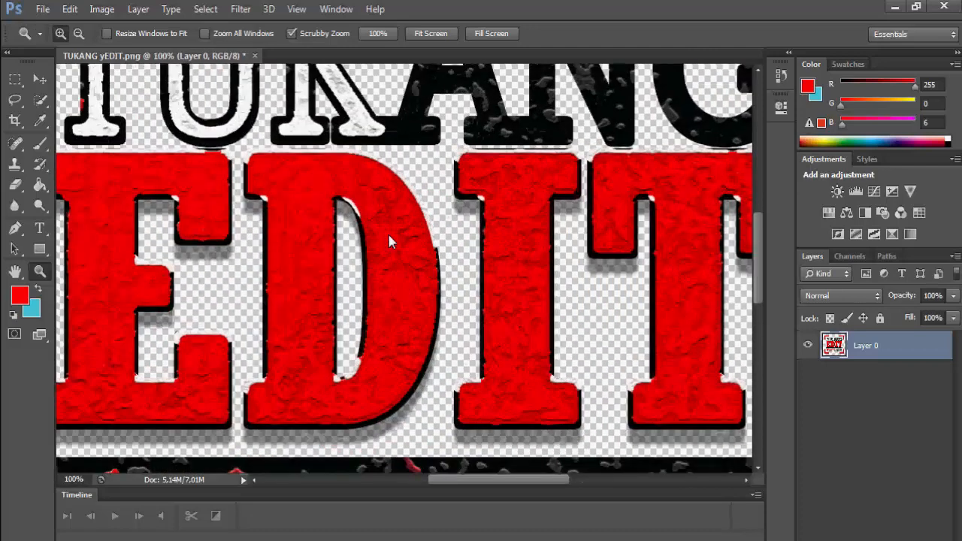
{"action": "left_click", "coordinate": [79, 34]}
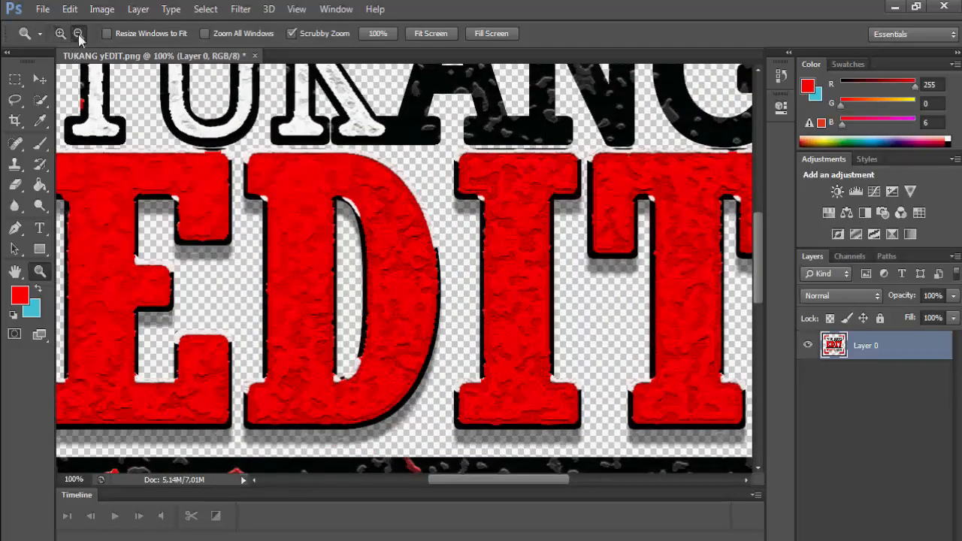
{"action": "left_click", "coordinate": [321, 171]}
{"action": "left_click", "coordinate": [321, 172]}
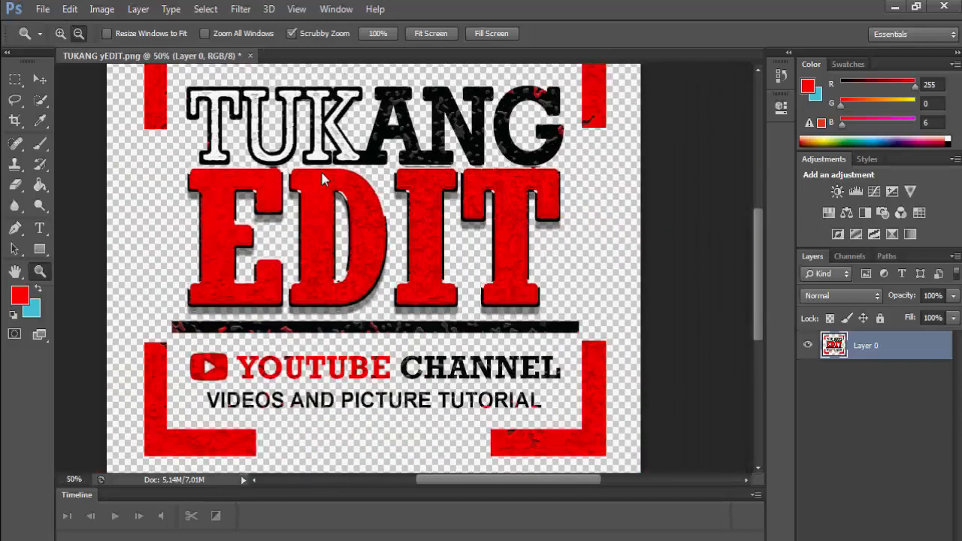
{"action": "left_click", "coordinate": [322, 173]}
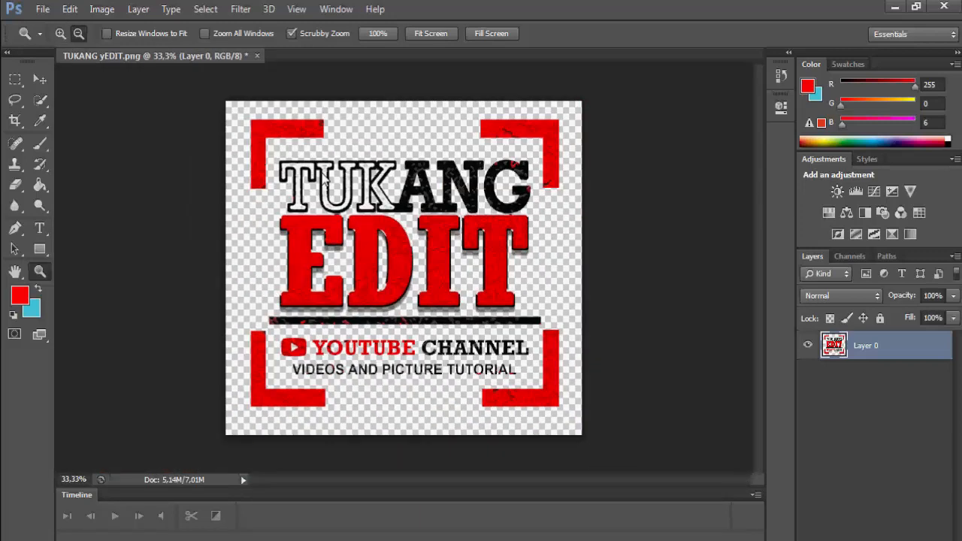
{"action": "key", "text": "h"}
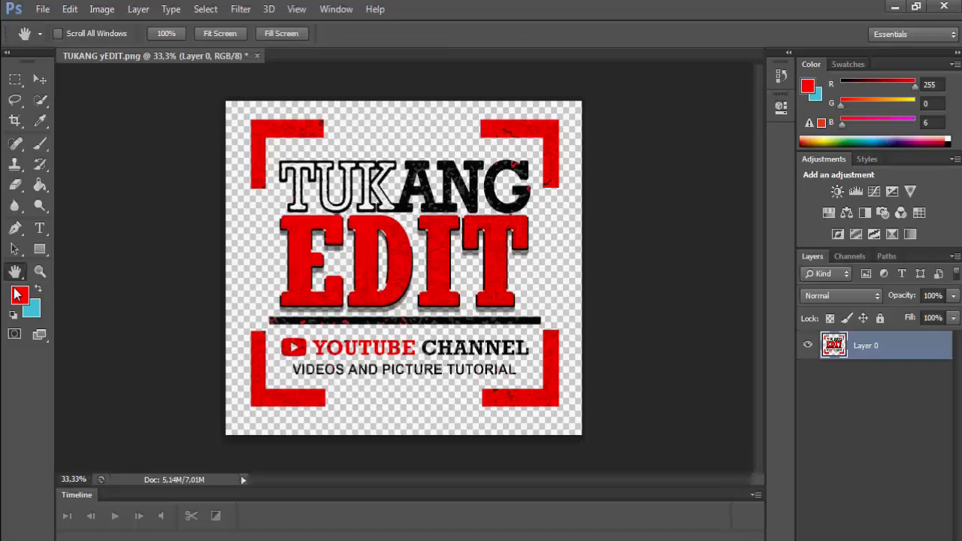
- Keep red as the foreground colour and set the background colour to cyan 00d4fa
{"action": "left_click", "coordinate": [20, 294]}
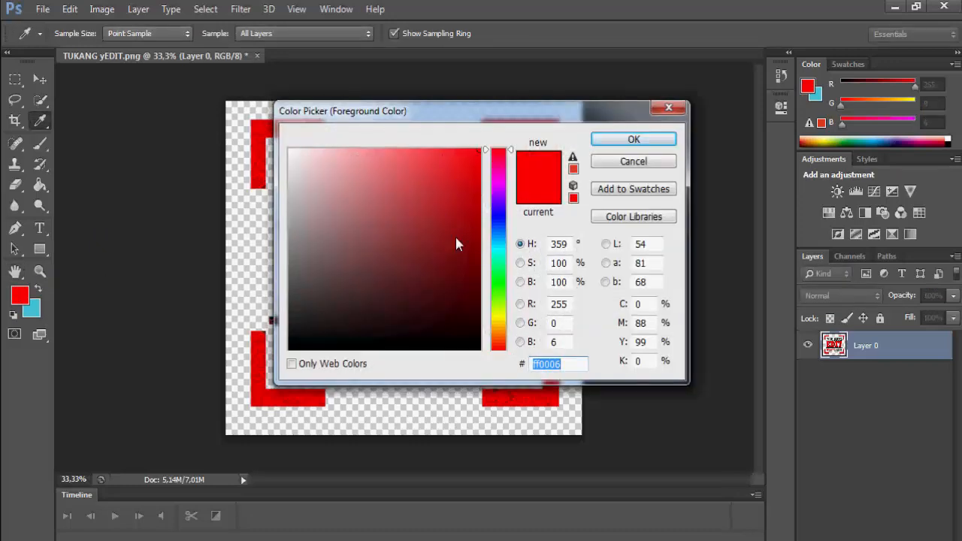
{"action": "left_click", "coordinate": [604, 137]}
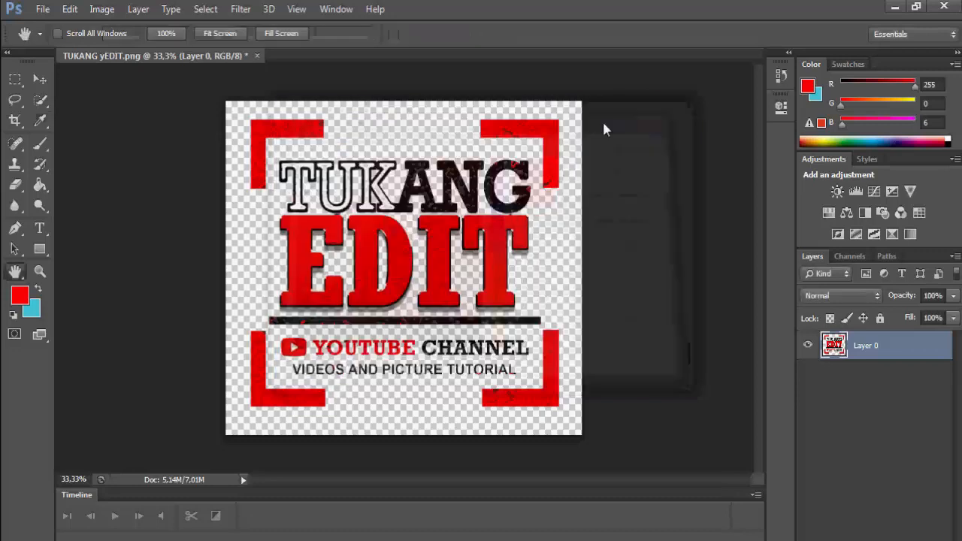
{"action": "left_click", "coordinate": [26, 298]}
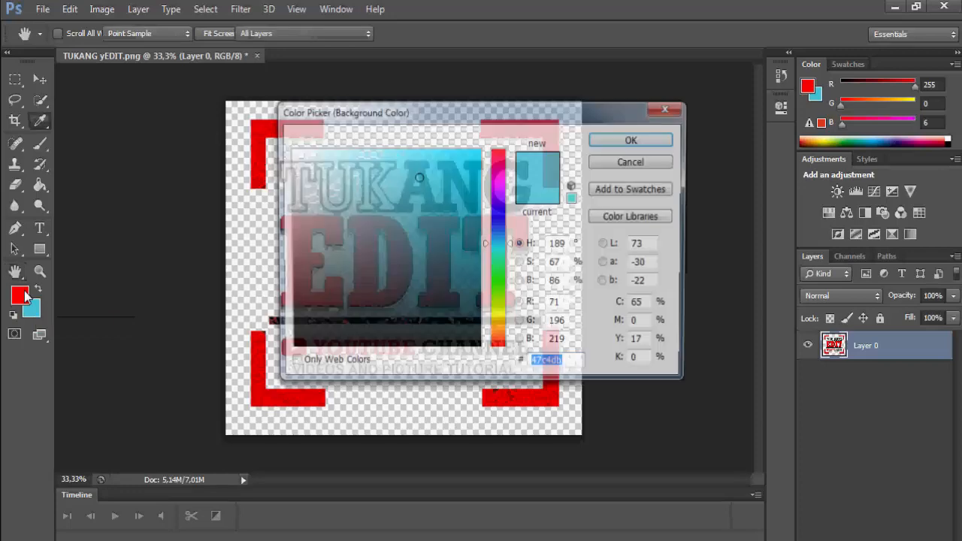
{"action": "left_click", "coordinate": [479, 143]}
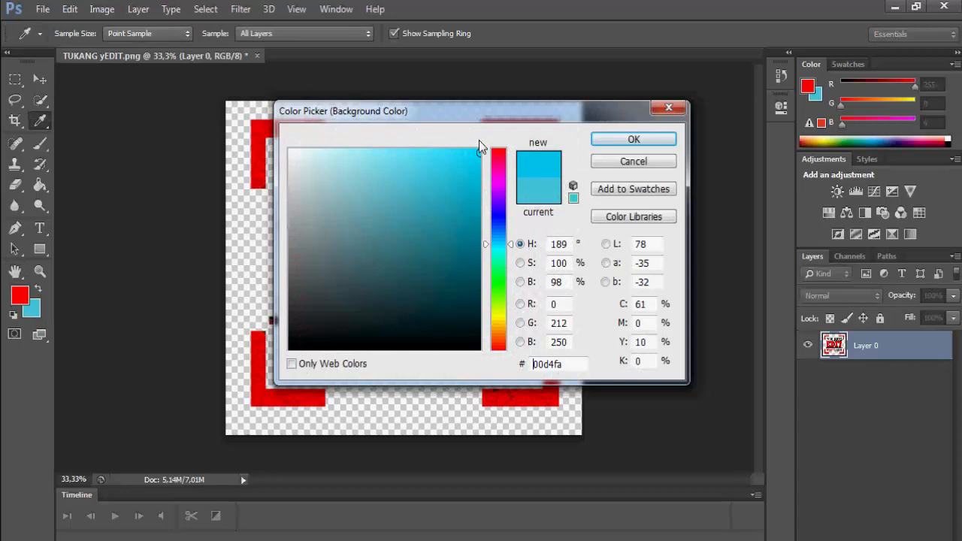
{"action": "left_click", "coordinate": [609, 139]}
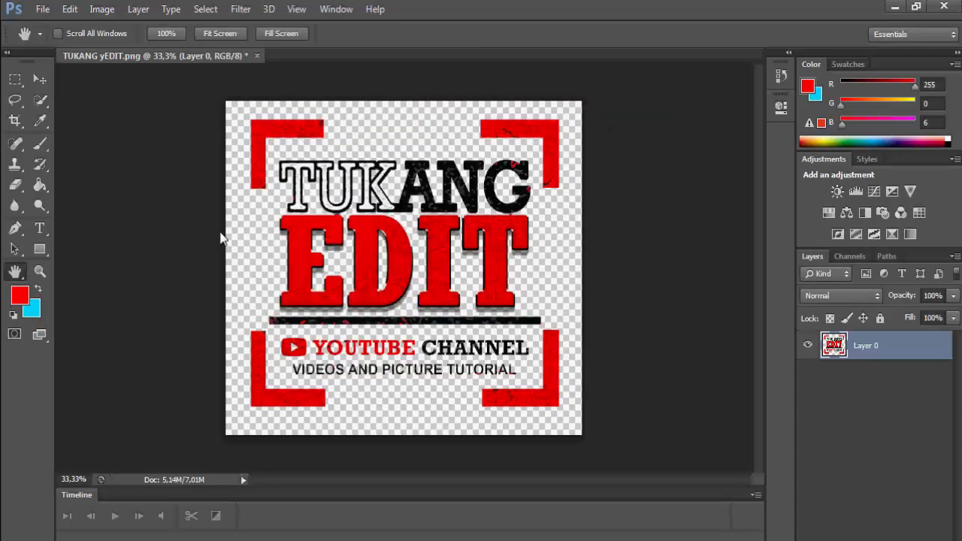
{"action": "left_click", "coordinate": [39, 185]}
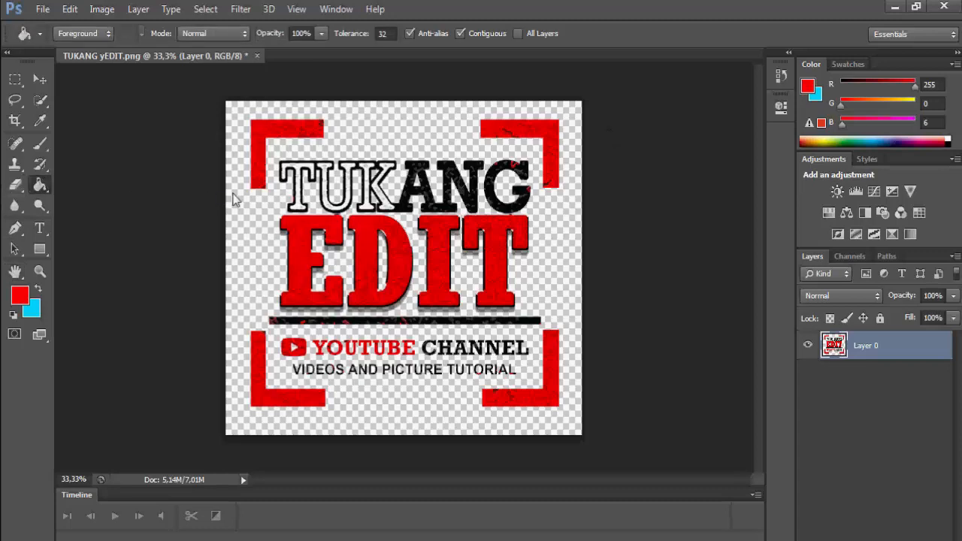
- Trial-fill the transparent background with red, undo it, and swap to cyan foreground, red background
{"action": "left_click", "coordinate": [233, 199]}
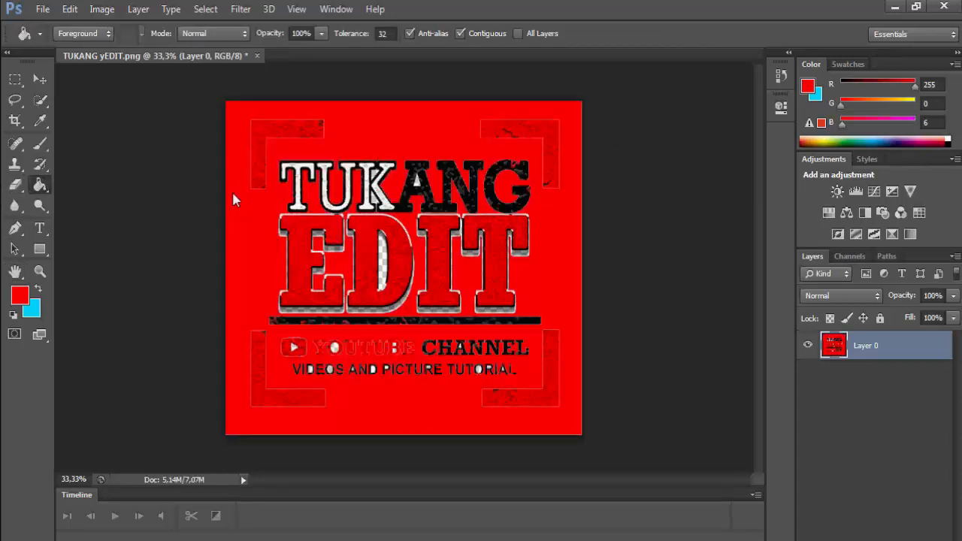
{"action": "key", "text": "ctrl+z"}
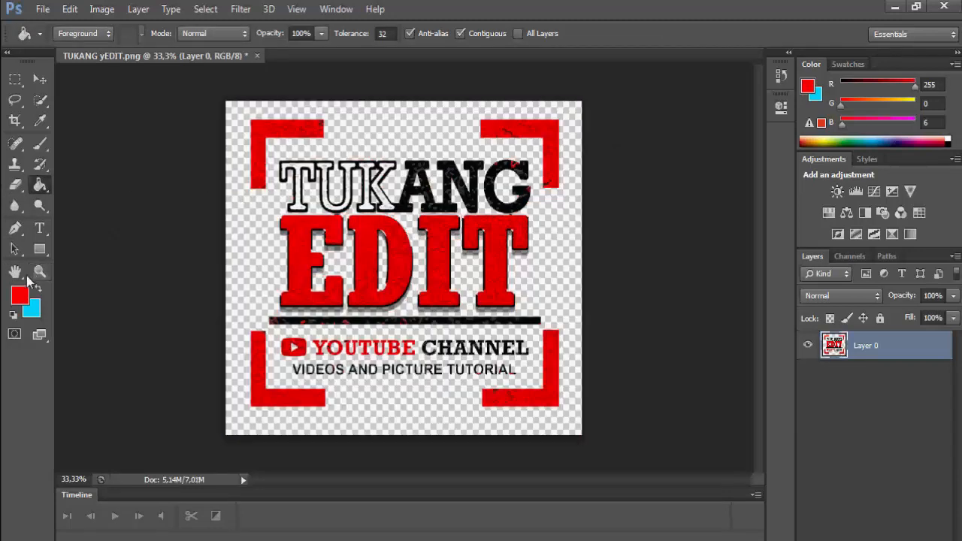
{"action": "left_click", "coordinate": [37, 288]}
- Create a text box across the blue square containing TE in red Arial Bold 36 pt
{"action": "key", "text": "x"}
{"action": "key", "text": "x"}
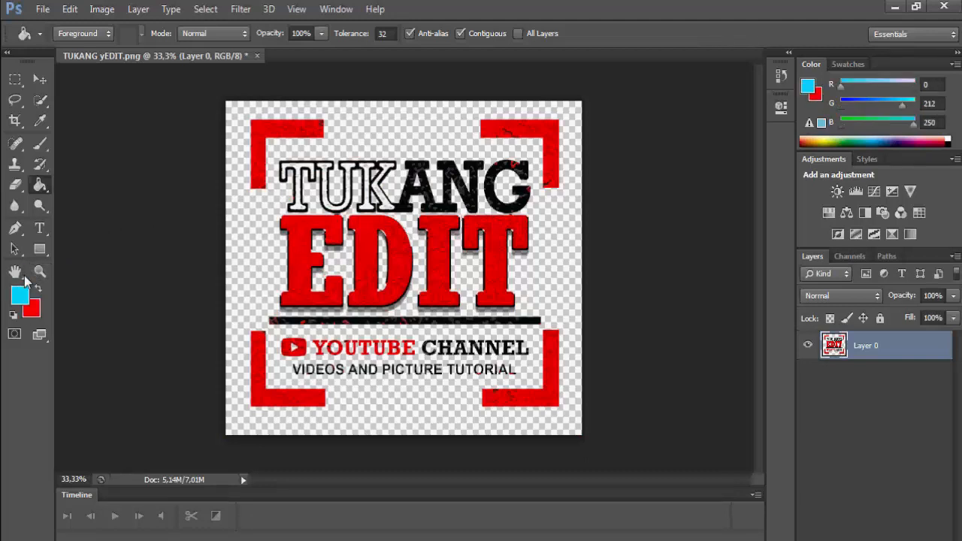
{"action": "key", "text": "x"}
{"action": "left_click", "coordinate": [36, 287]}
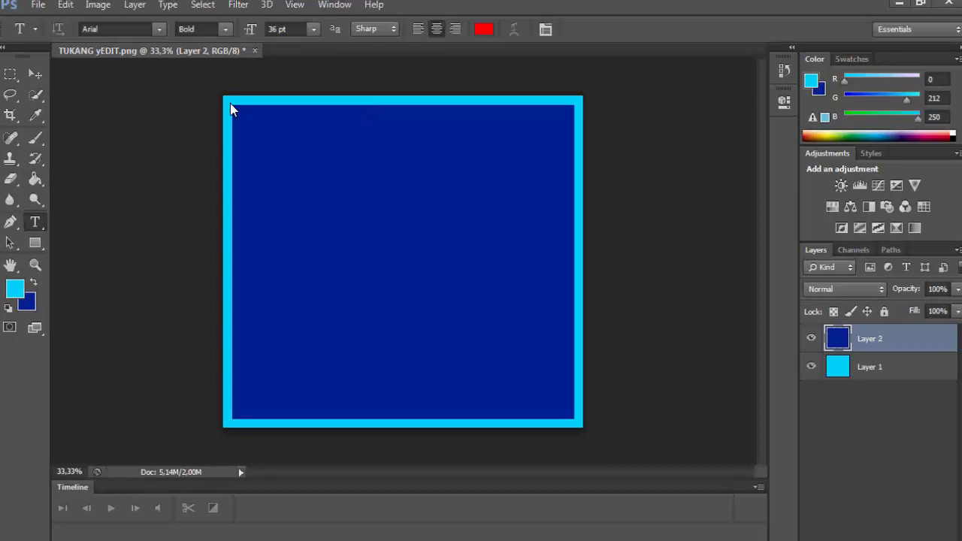
{"action": "left_click_drag", "start_coordinate": [232, 109], "coordinate": [555, 398]}
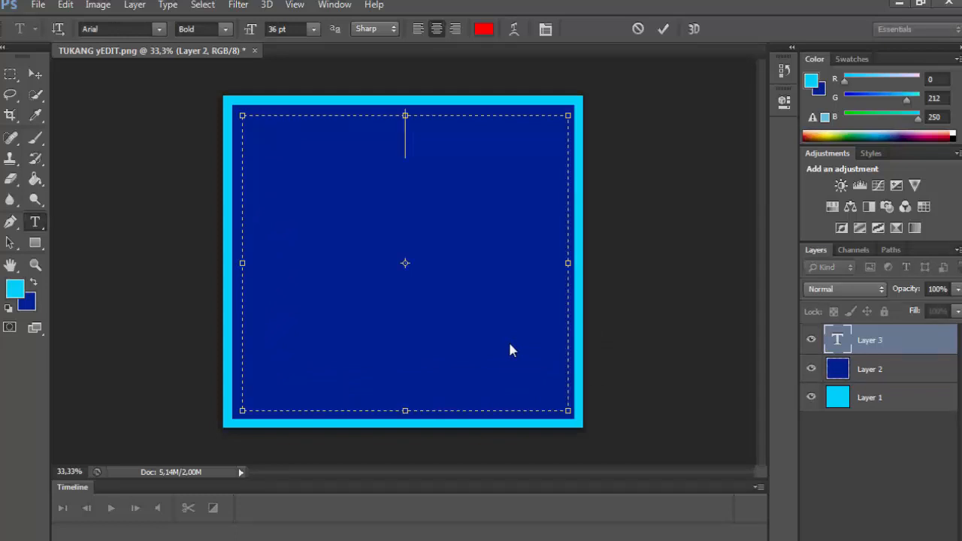
{"action": "type", "text": "TE"}
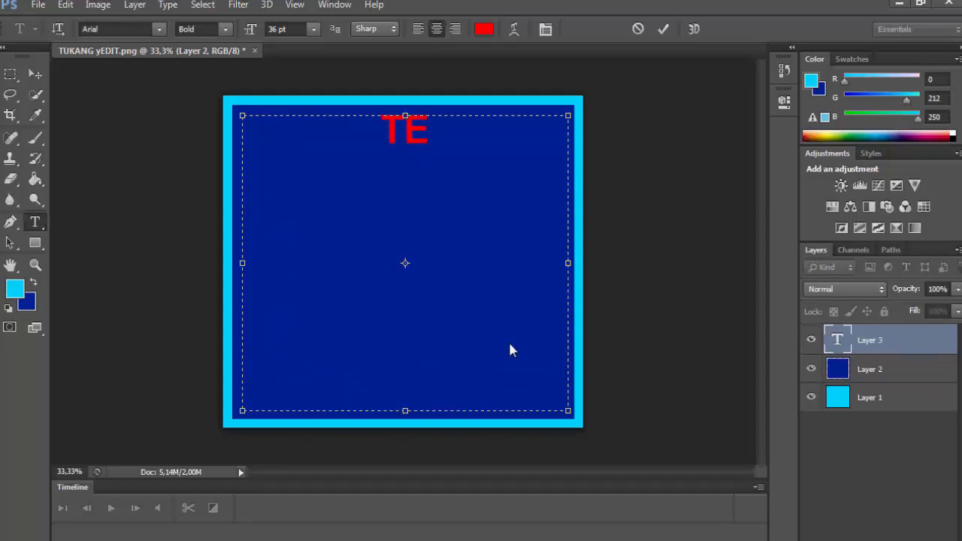
{"action": "key", "text": "ctrl+a"}
- Recolour the text to cyan 00d8ff and delete the TE letters from the text box
{"action": "left_click", "coordinate": [12, 285]}
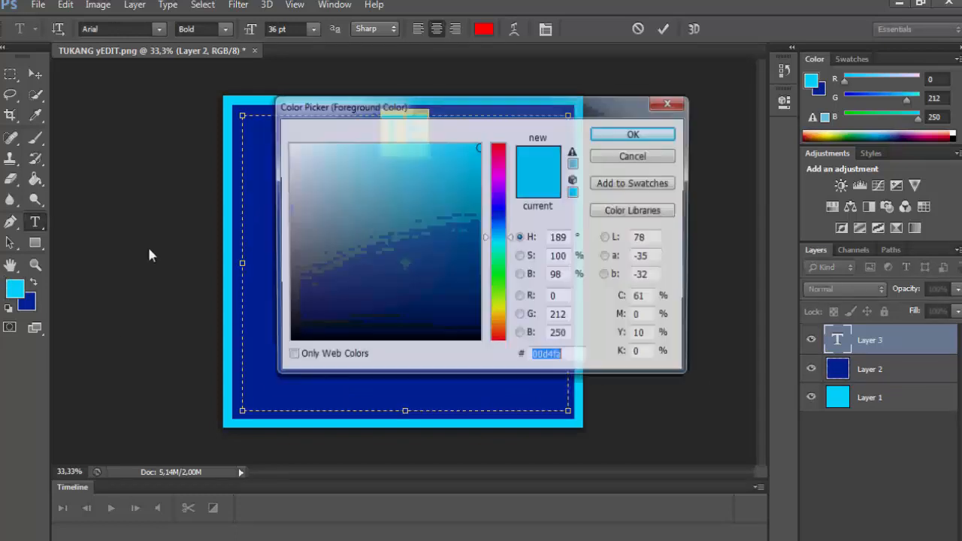
{"action": "type", "text": "00d8ff"}
{"action": "left_click", "coordinate": [632, 133]}
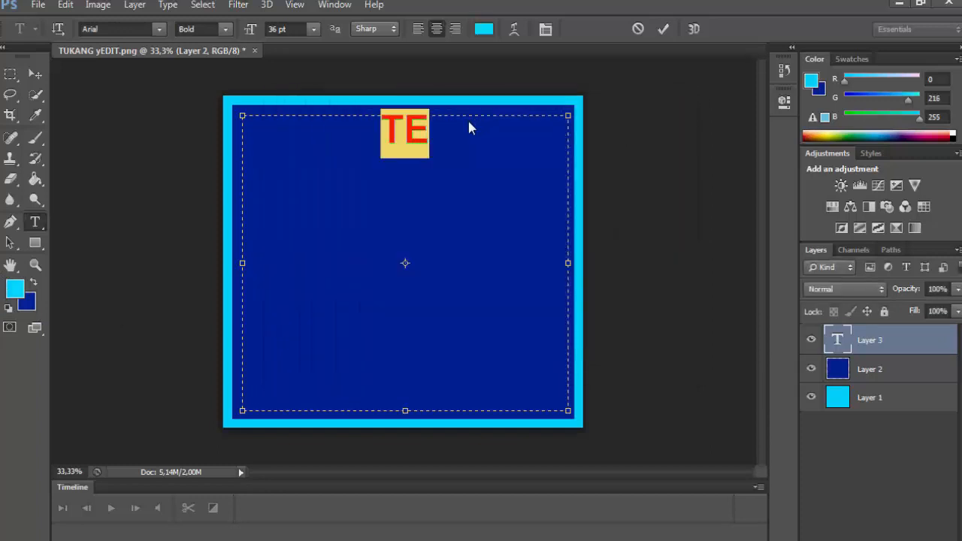
{"action": "key", "text": "Right"}
{"action": "key", "text": "BackSpace"}
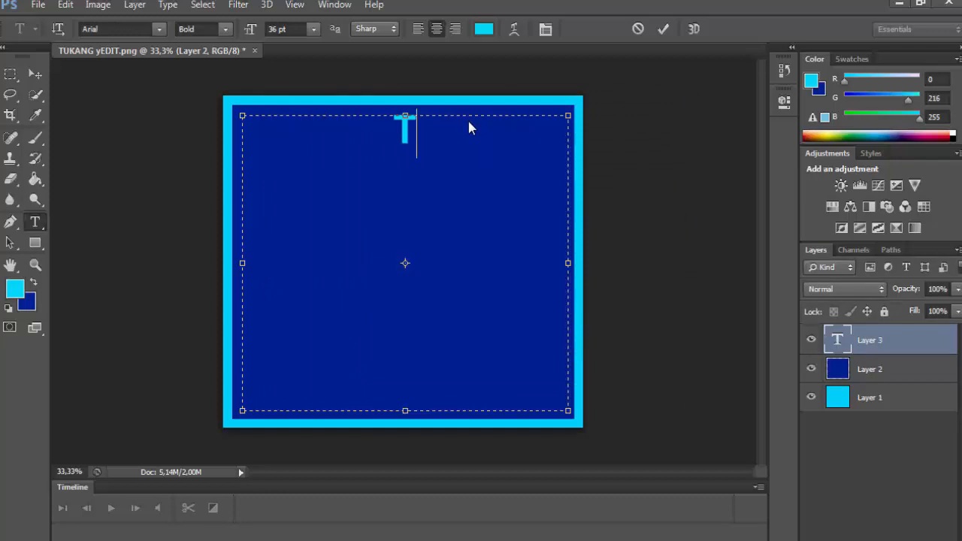
{"action": "key", "text": "ctrl+a"}
{"action": "key", "text": "Right"}
{"action": "key", "text": "BackSpace"}
- Type TERIMAKASIH, SUDAH MAMPIR and DI CHANNEL on three separate lines
{"action": "type", "text": "TERI"}
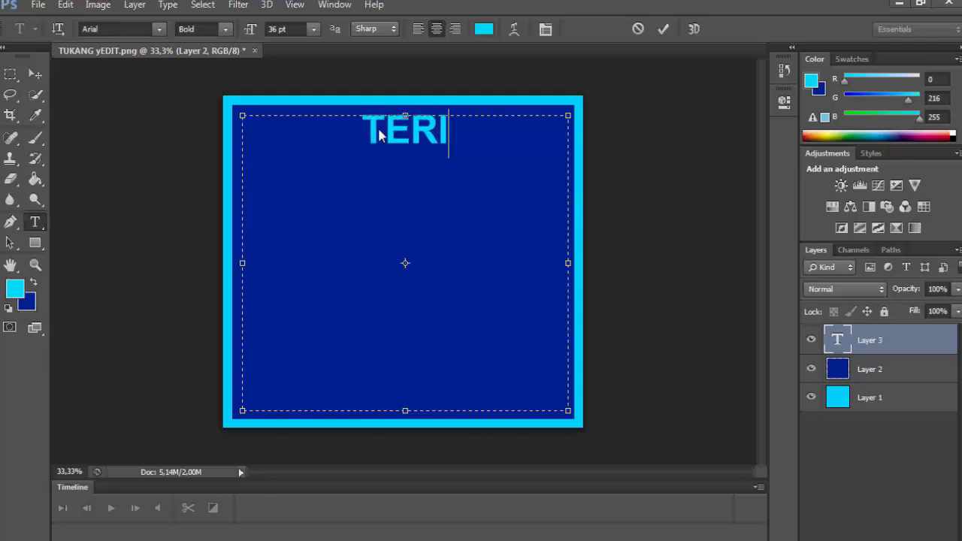
{"action": "type", "text": "MAKASIH"}
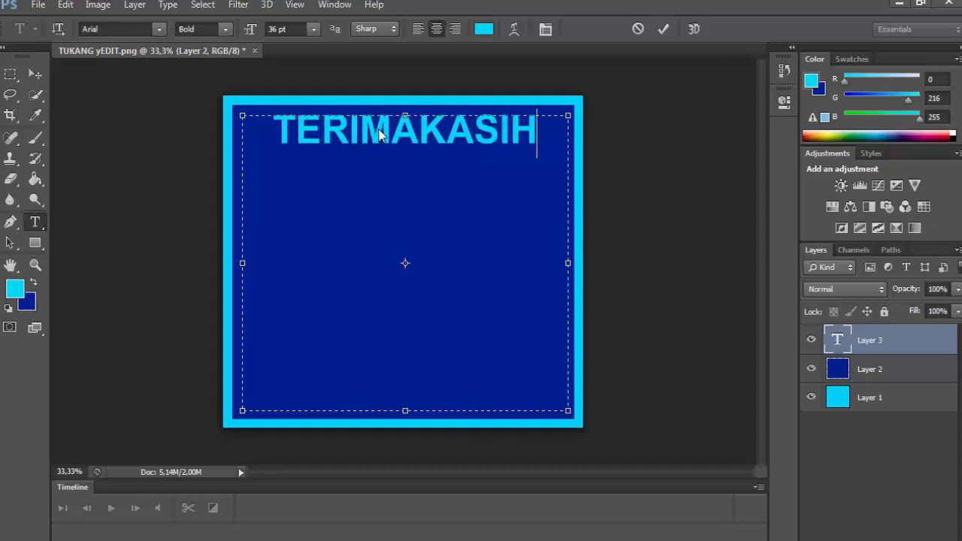
{"action": "key", "text": "Return"}
{"action": "type", "text": "SUDA"}
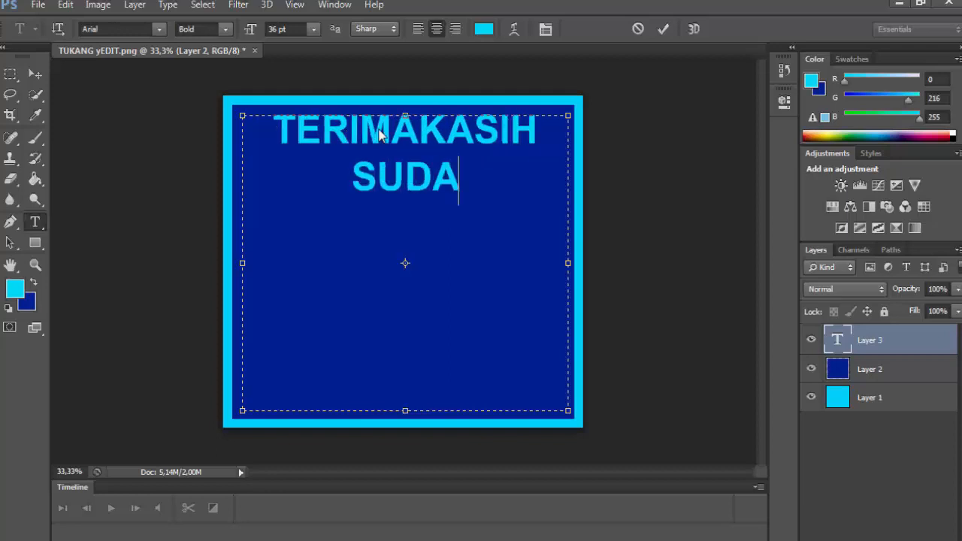
{"action": "type", "text": "H MA"}
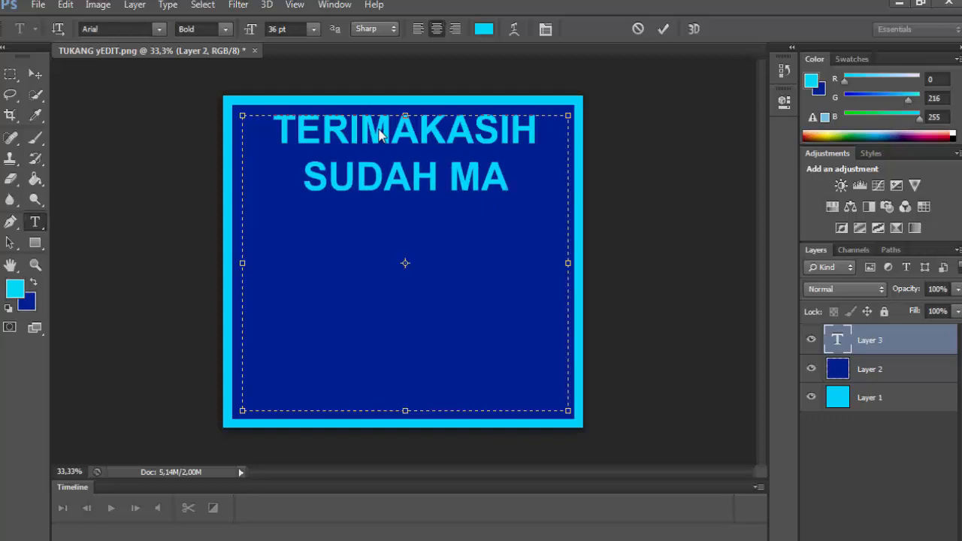
{"action": "type", "text": "MPIR"}
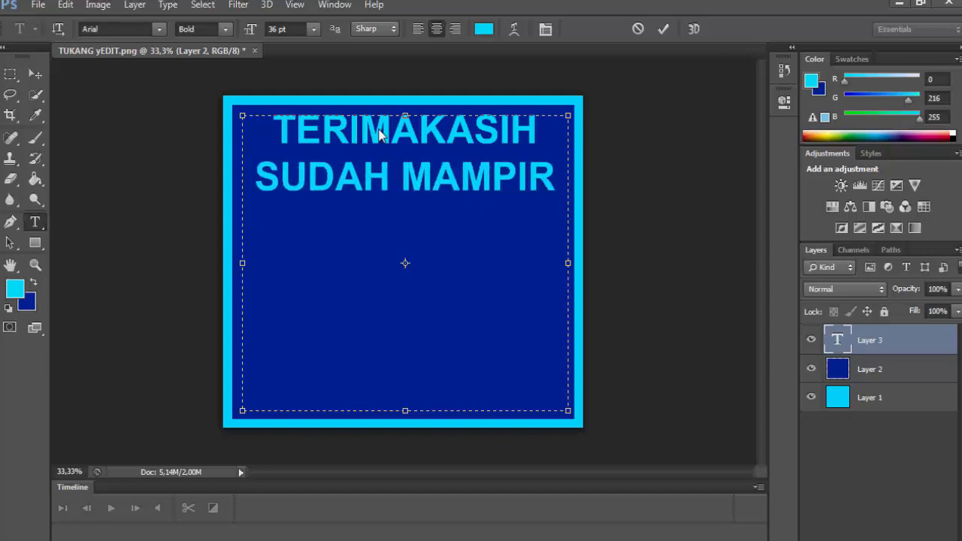
{"action": "key", "text": "Return"}
{"action": "type", "text": "DI "}
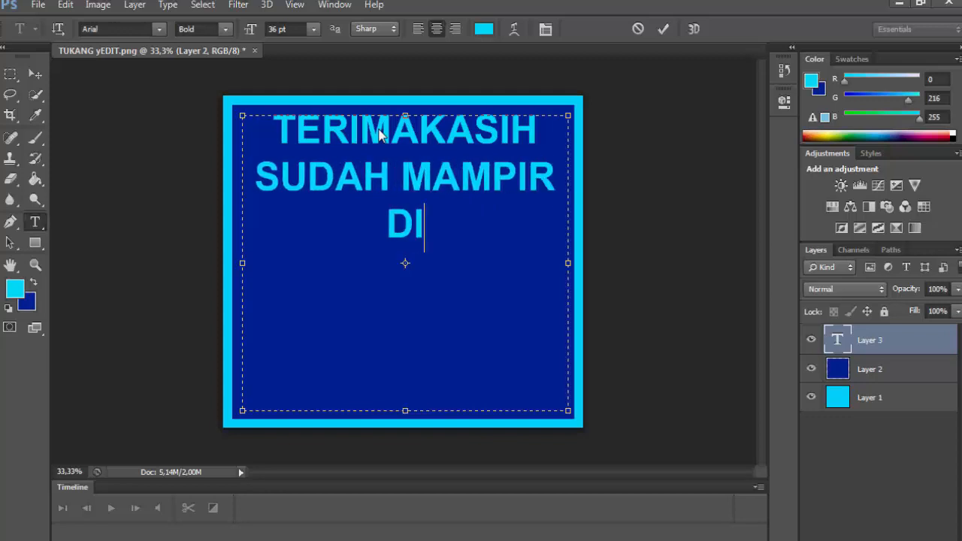
{"action": "type", "text": "C"}
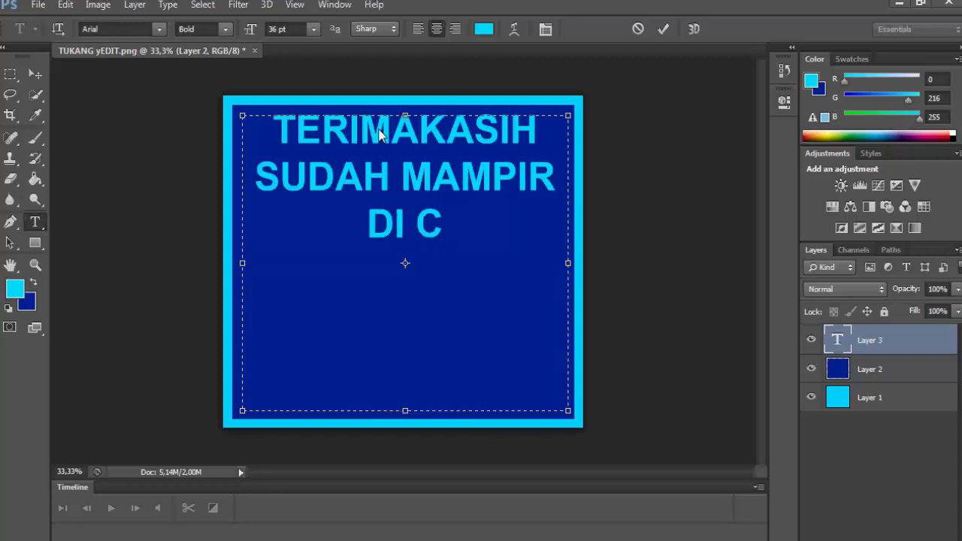
{"action": "type", "text": "HANNEL"}
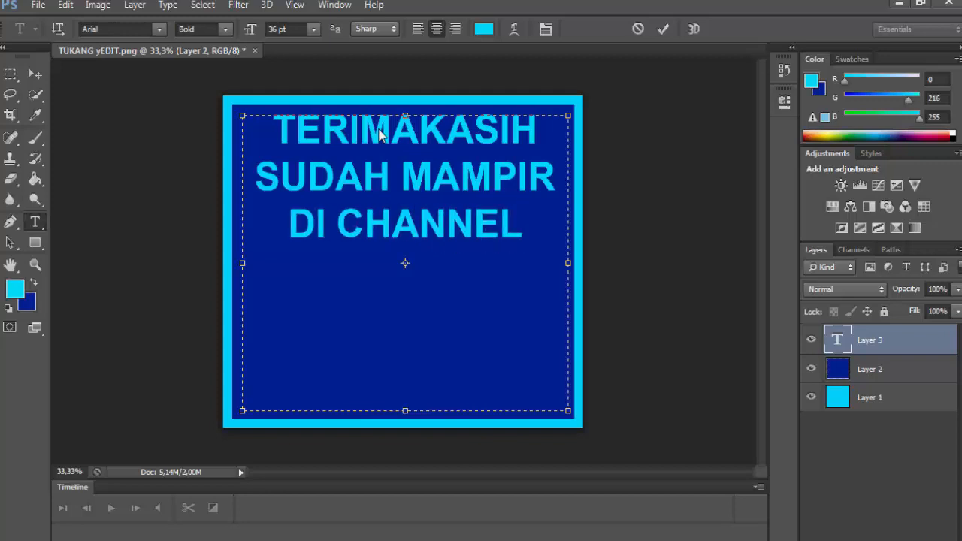
{"action": "key", "text": "Return"}
- Add the lines TUKANG EDIT, SEMOGA and BERMANFAAT below them
{"action": "type", "text": "TUKAN"}
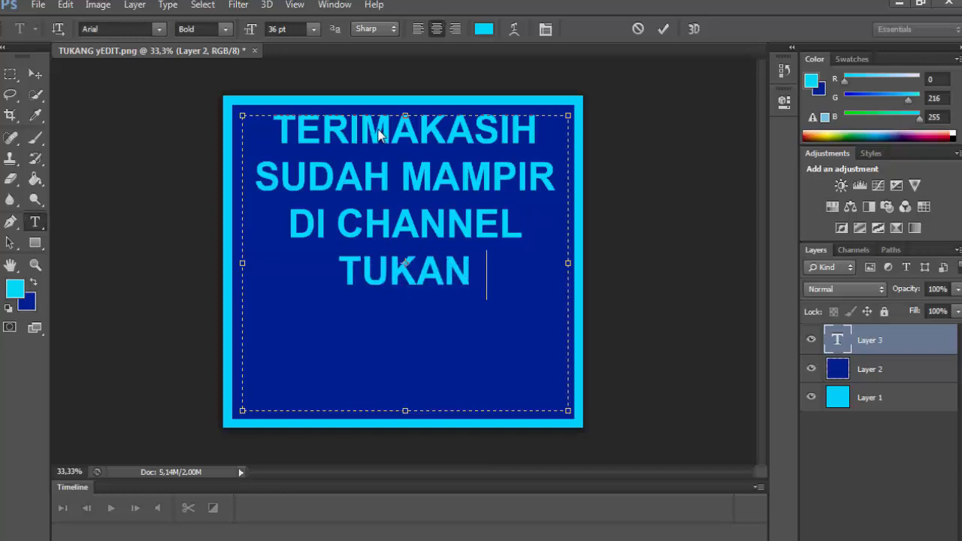
{"action": "key", "text": "BackSpace"}
{"action": "type", "text": "G EDI"}
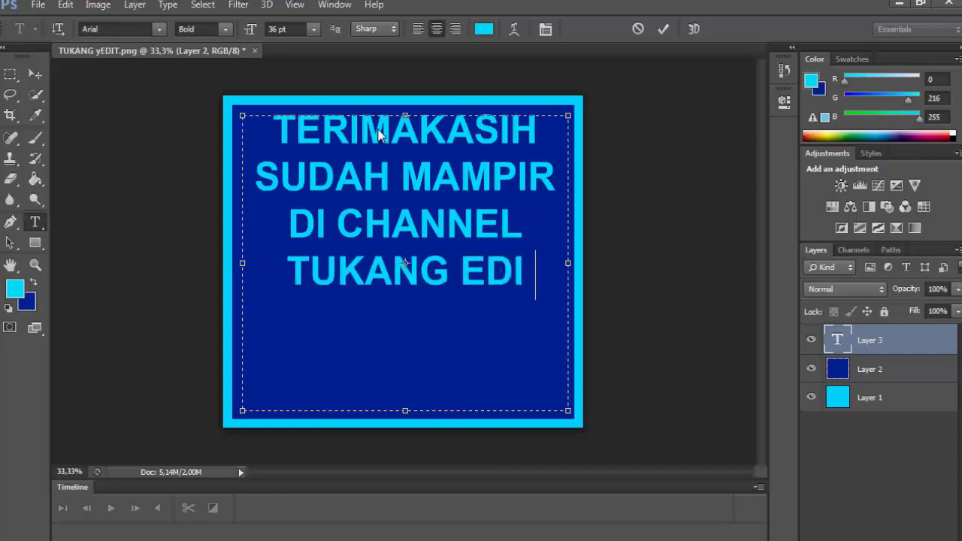
{"action": "key", "text": "BackSpace"}
{"action": "type", "text": "T"}
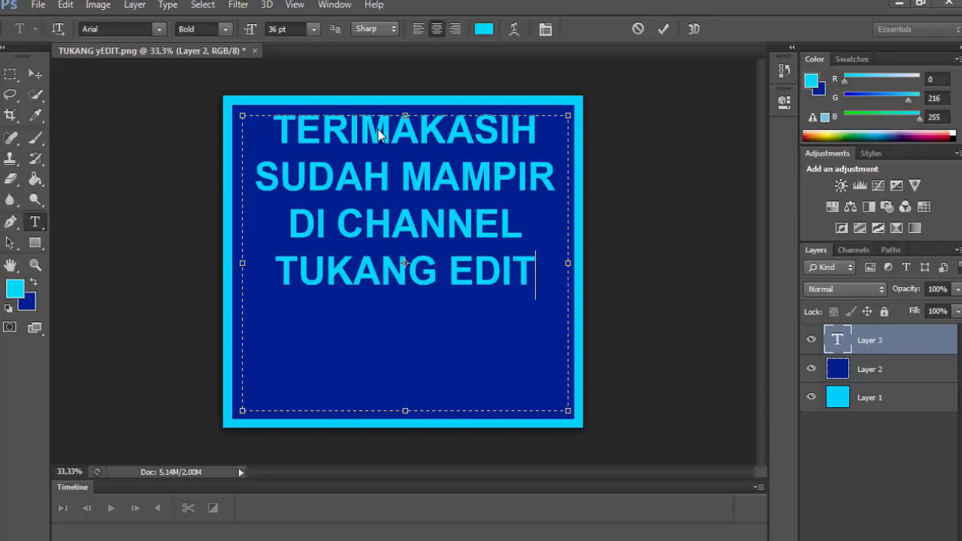
{"action": "key", "text": "Return"}
{"action": "type", "text": "SEMOGA"}
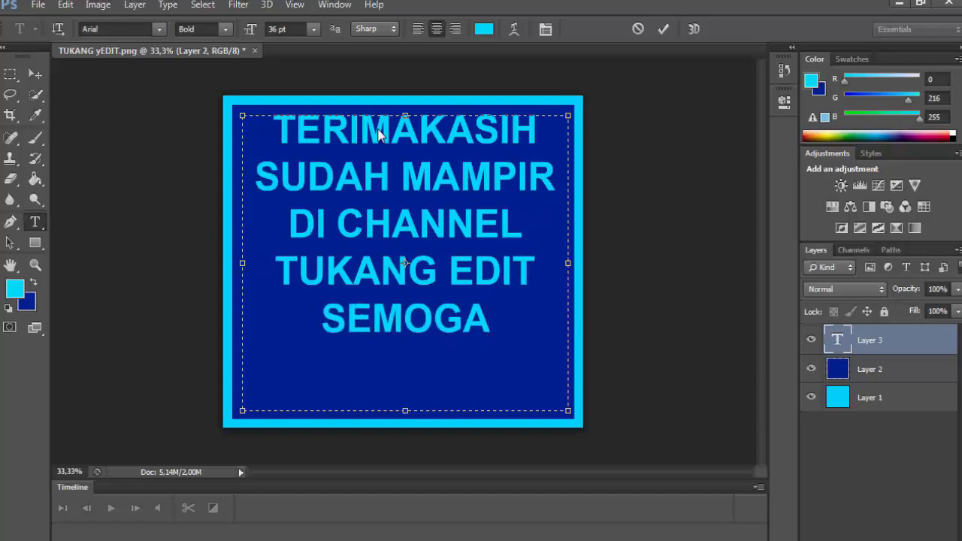
{"action": "key", "text": "Return"}
{"action": "type", "text": "B"}
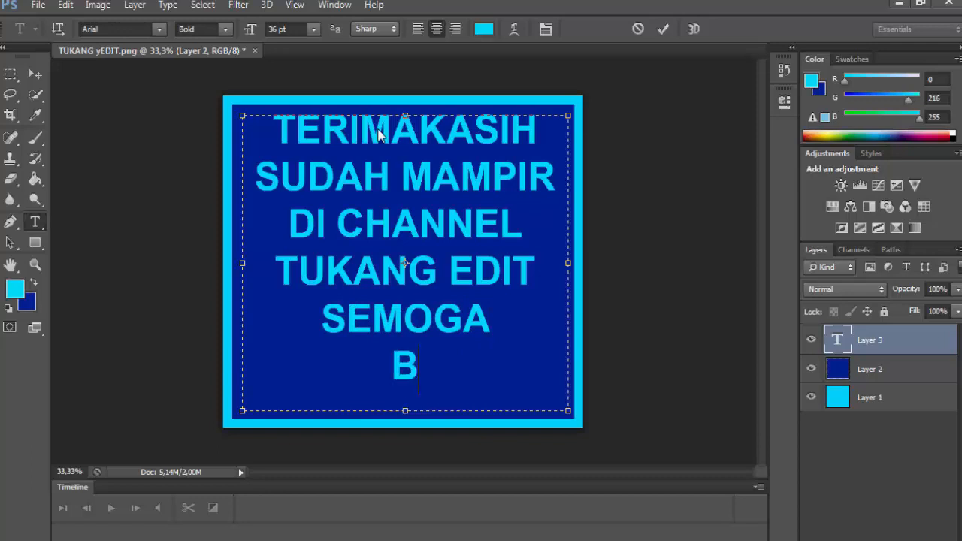
{"action": "type", "text": "ERMANFAAT"}
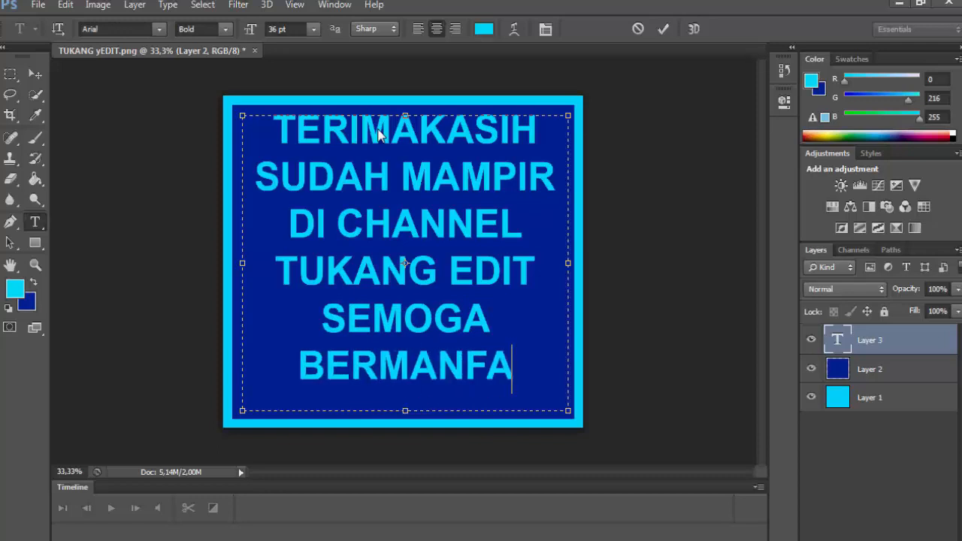